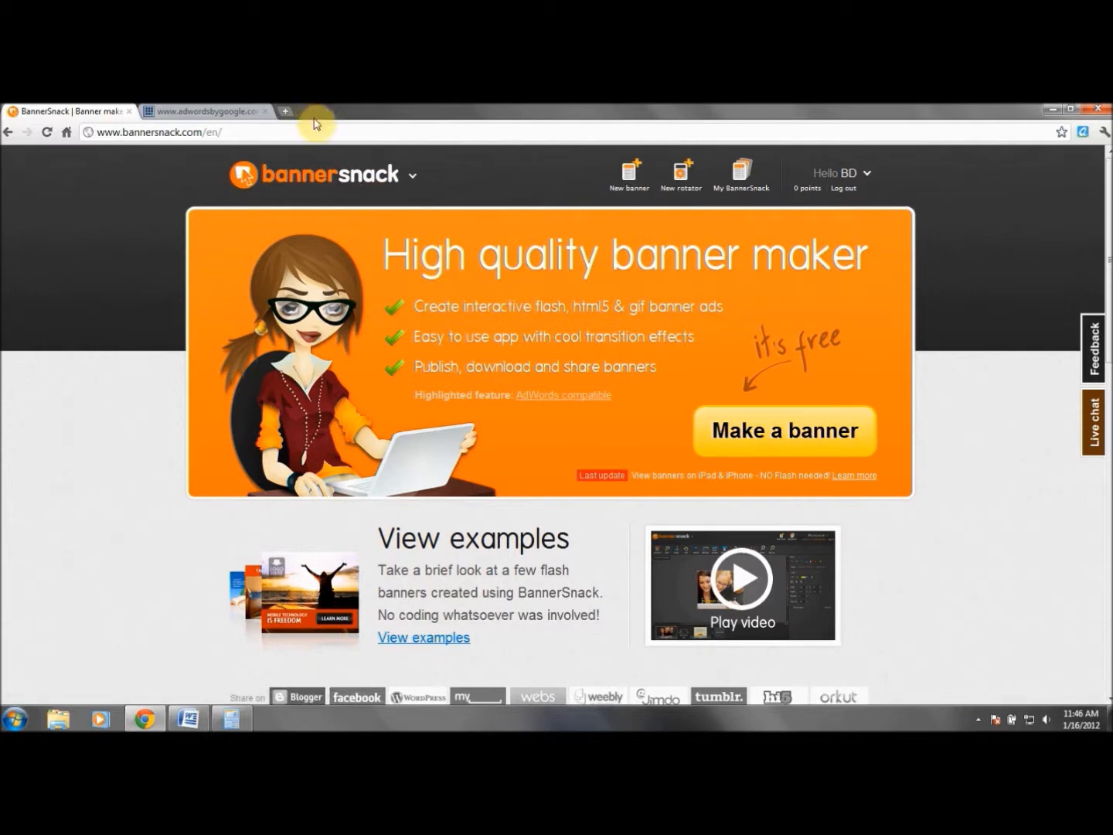
- Start a new banner using the Vertical banner 120x240 size preset and proceed to the slide editor
left_click(226, 111)
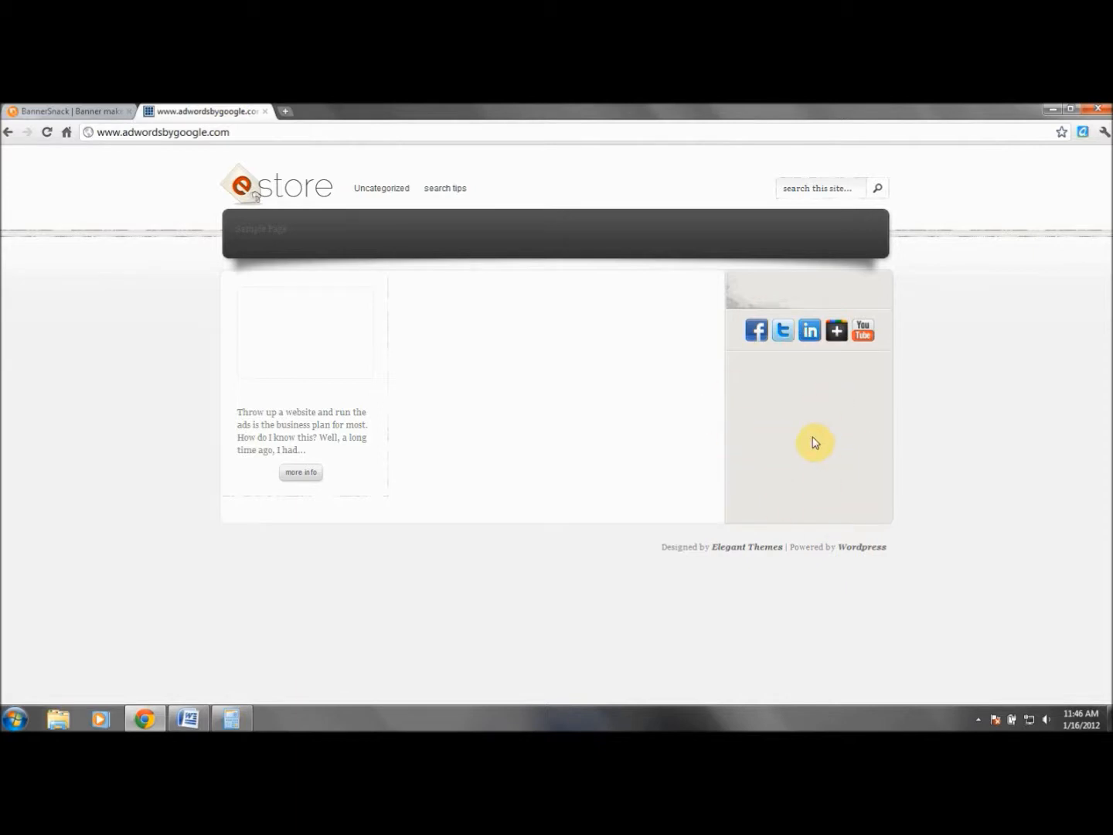
left_click(80, 106)
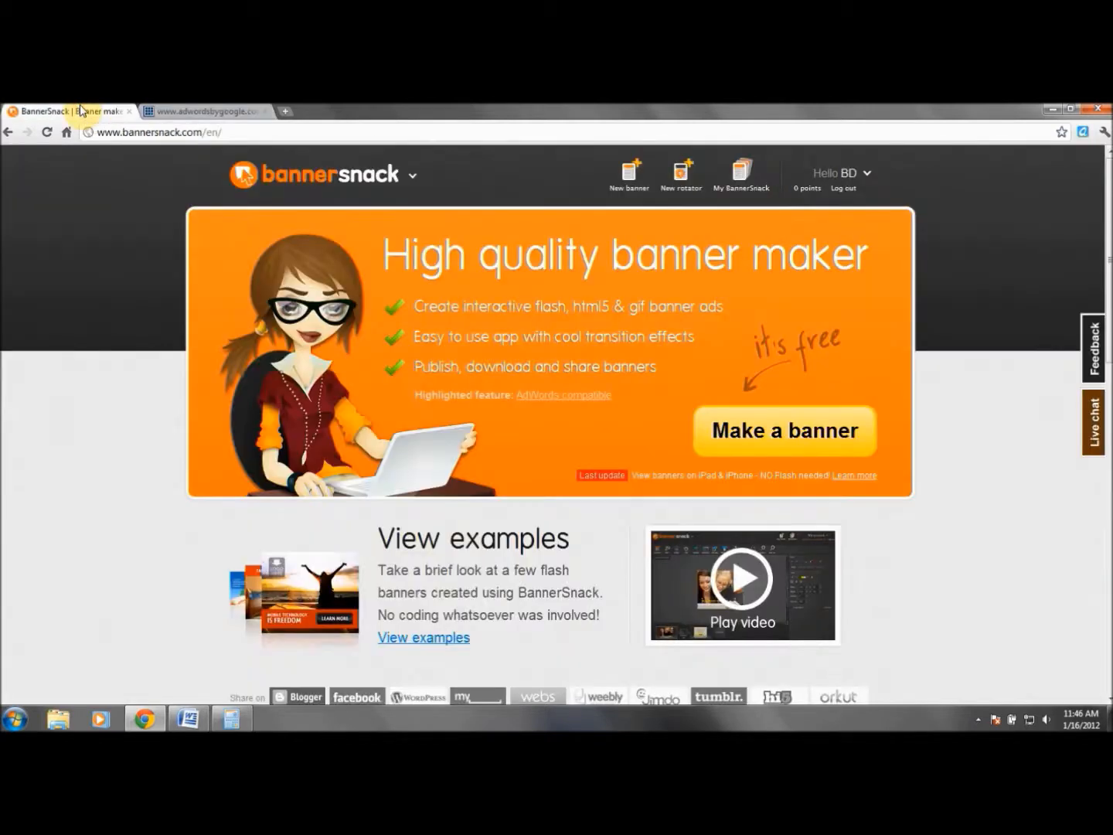
left_click(786, 447)
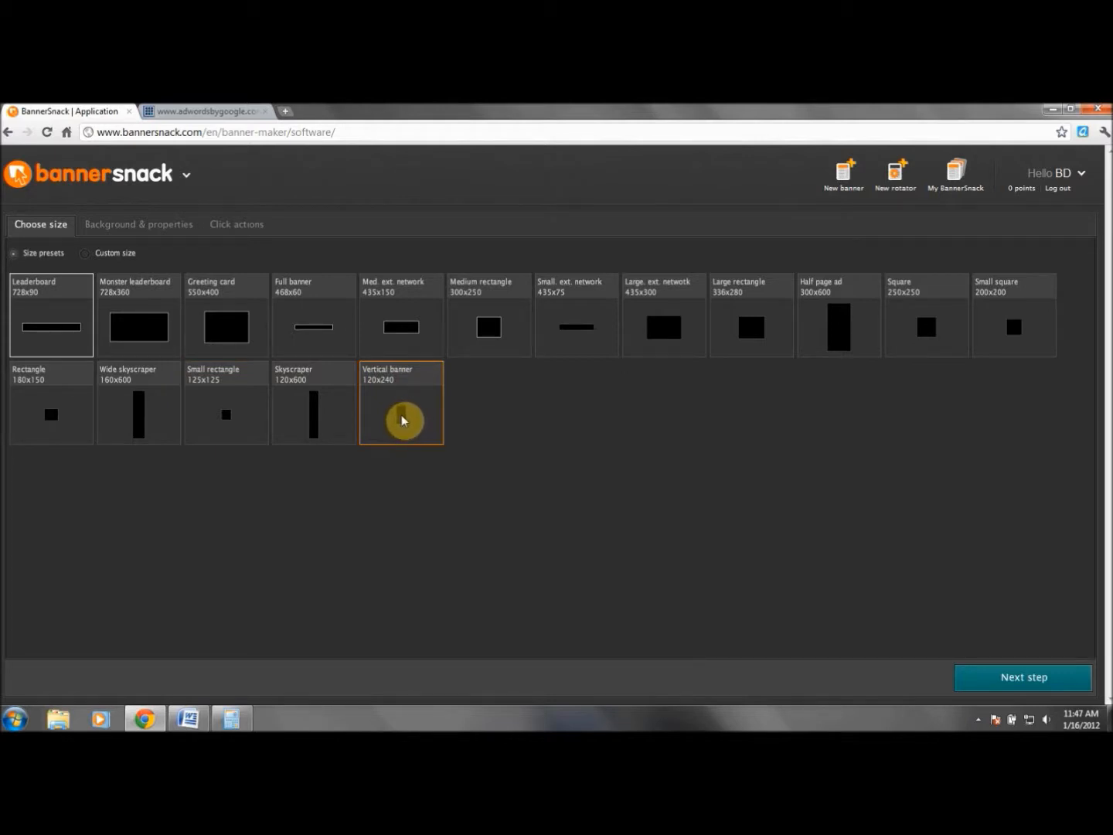
left_click(402, 420)
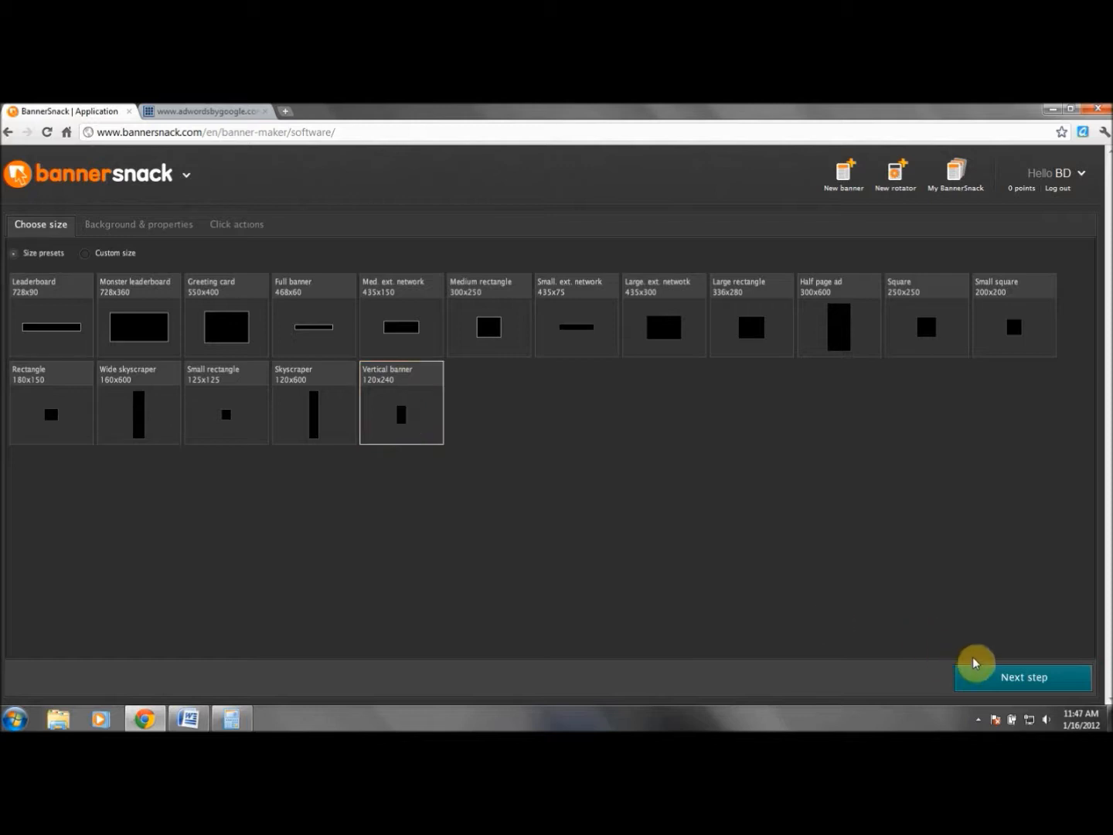
left_click(1026, 678)
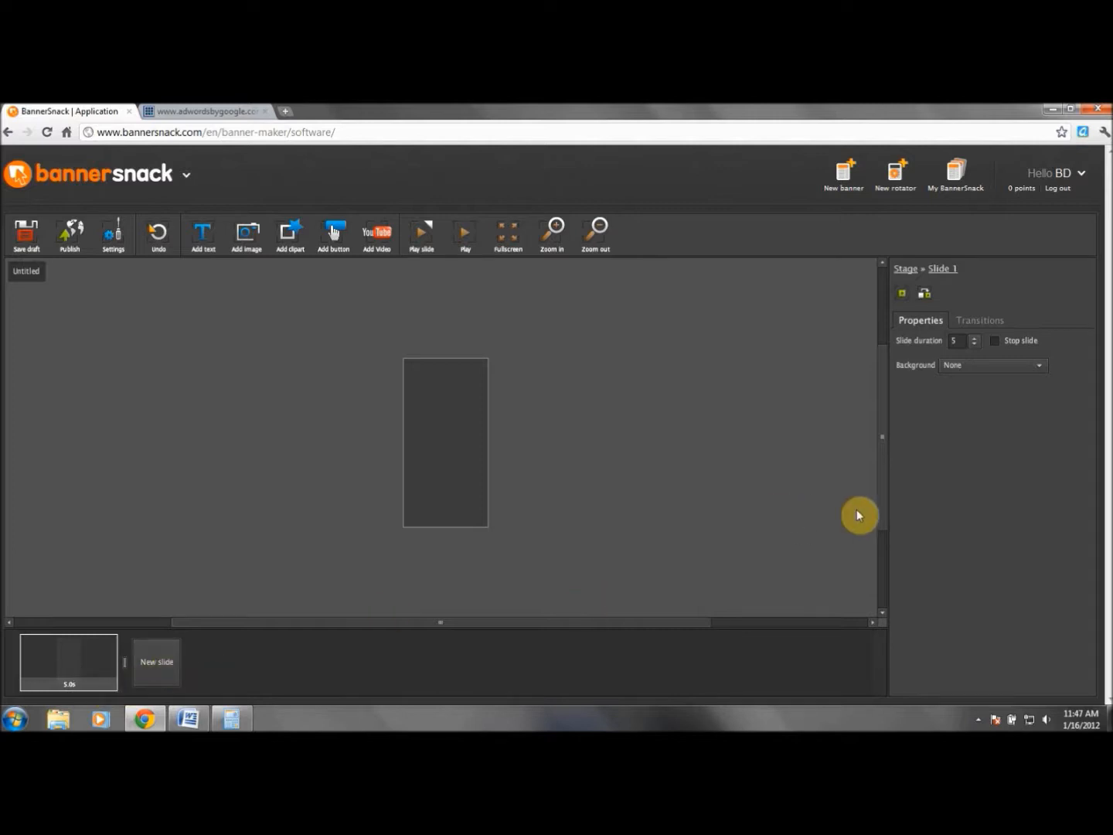
- Set the slide background to Color/Gradient with a solid bright red color
left_click(1040, 367)
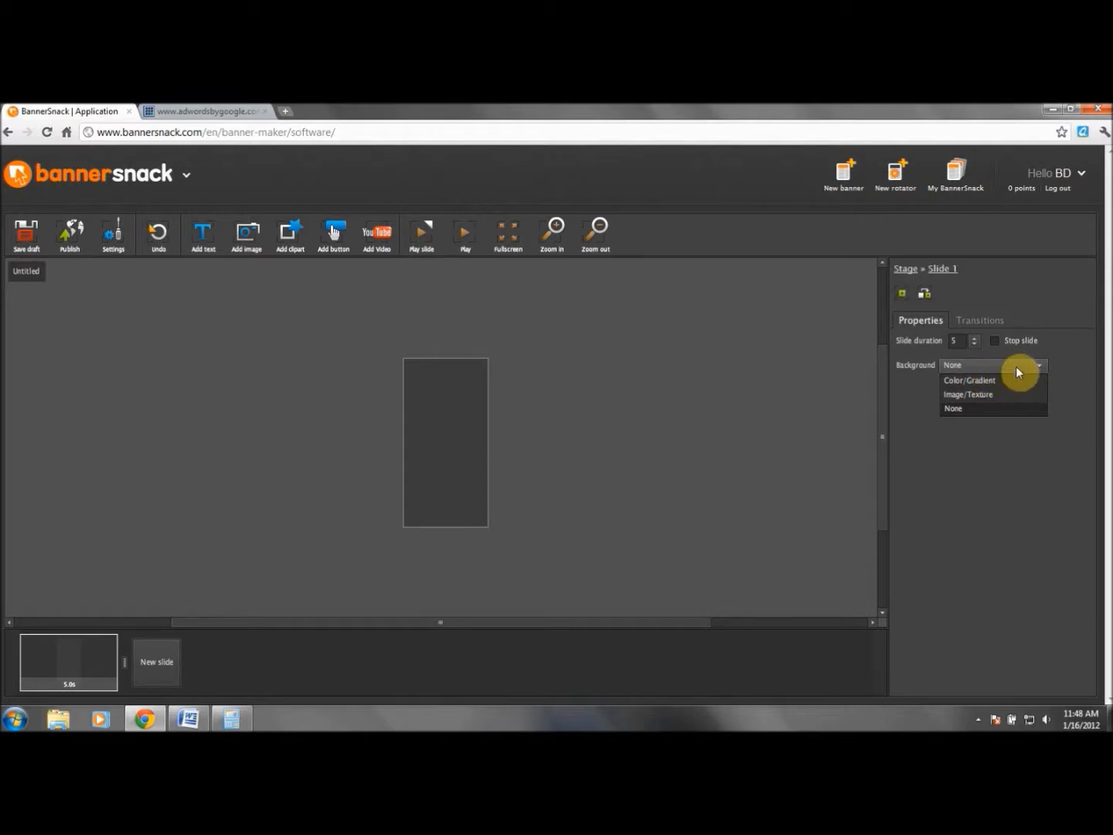
left_click(1016, 365)
left_click(1015, 364)
left_click(994, 378)
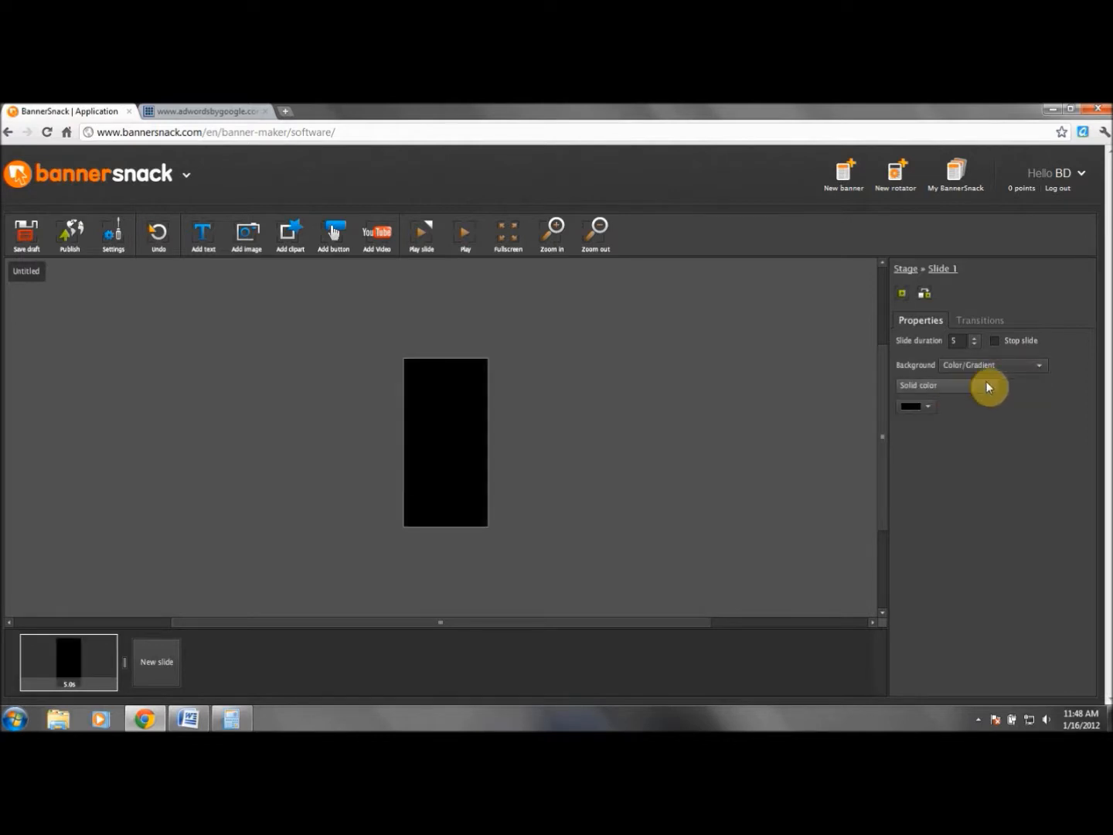
left_click(931, 406)
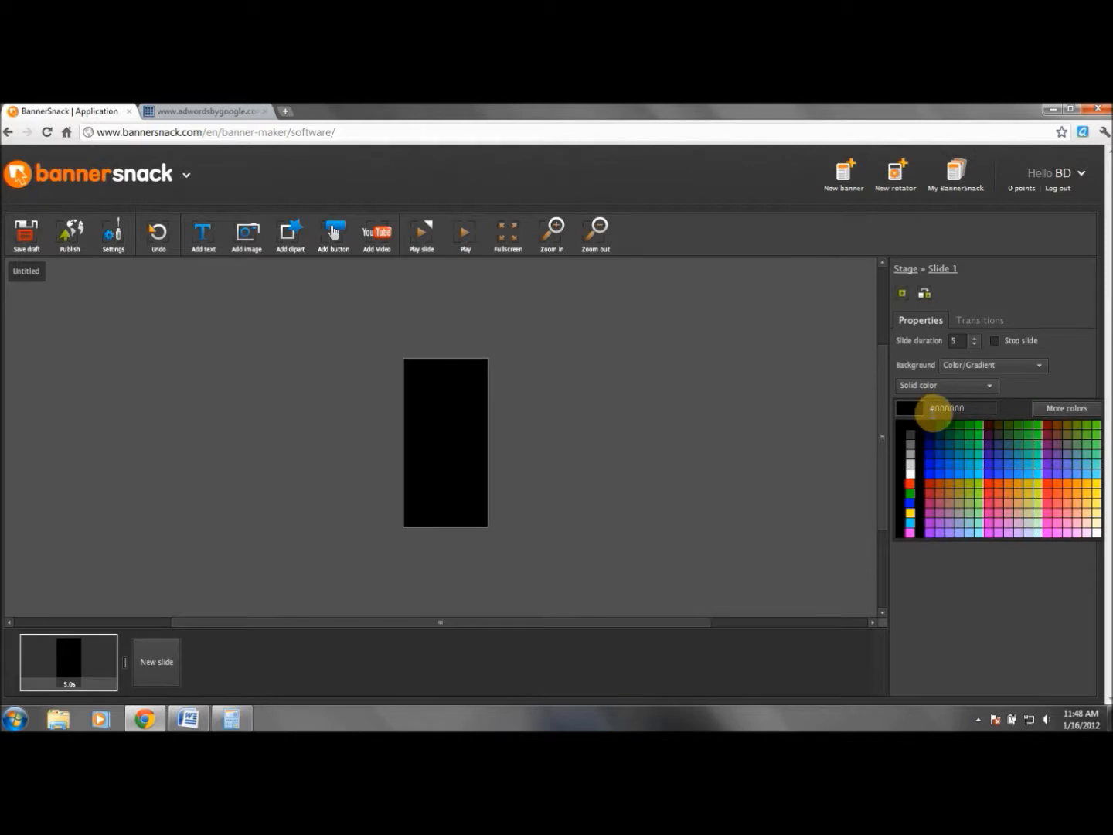
left_click(988, 485)
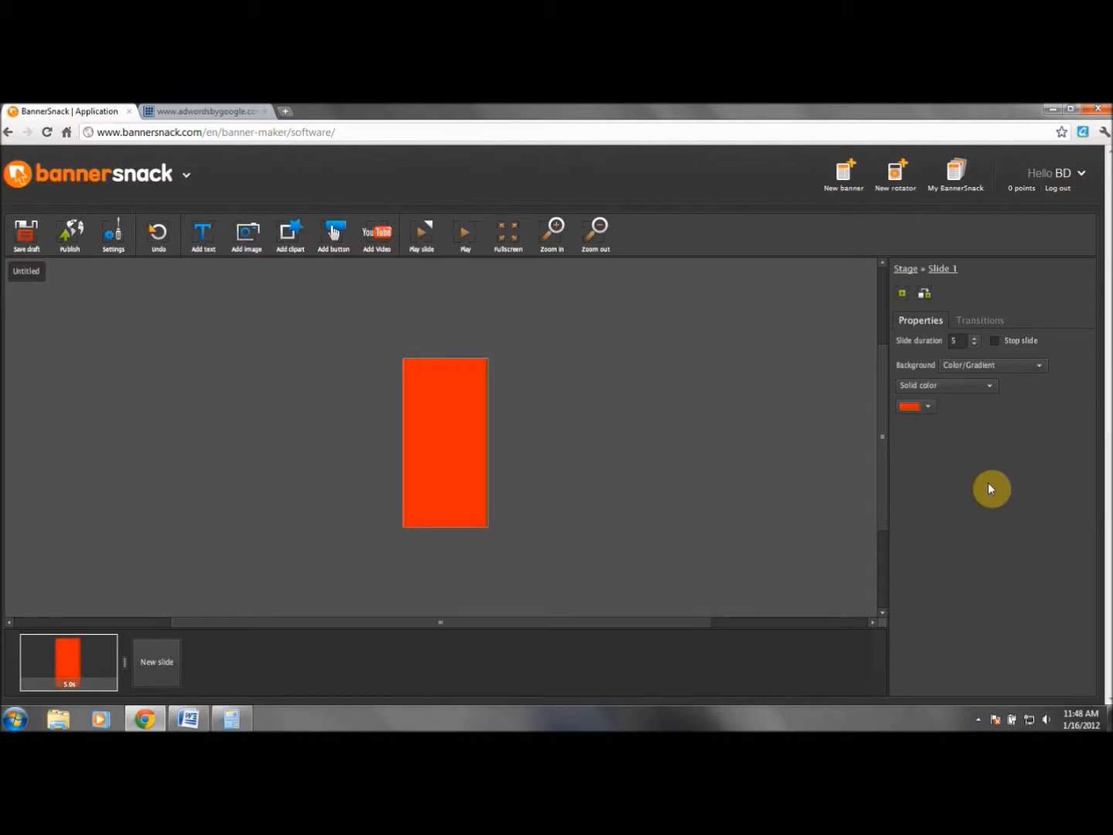
- Reselect the same bright red as the slide's solid background color
left_click(930, 408)
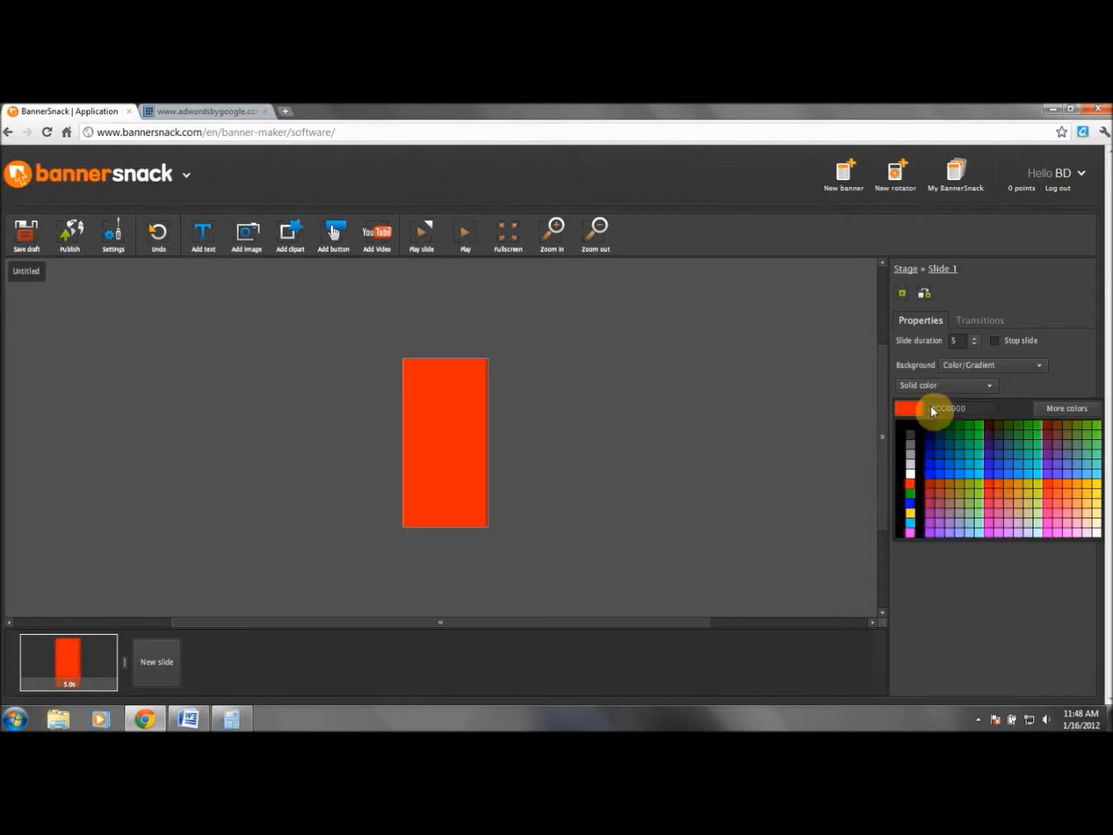
left_click(991, 482)
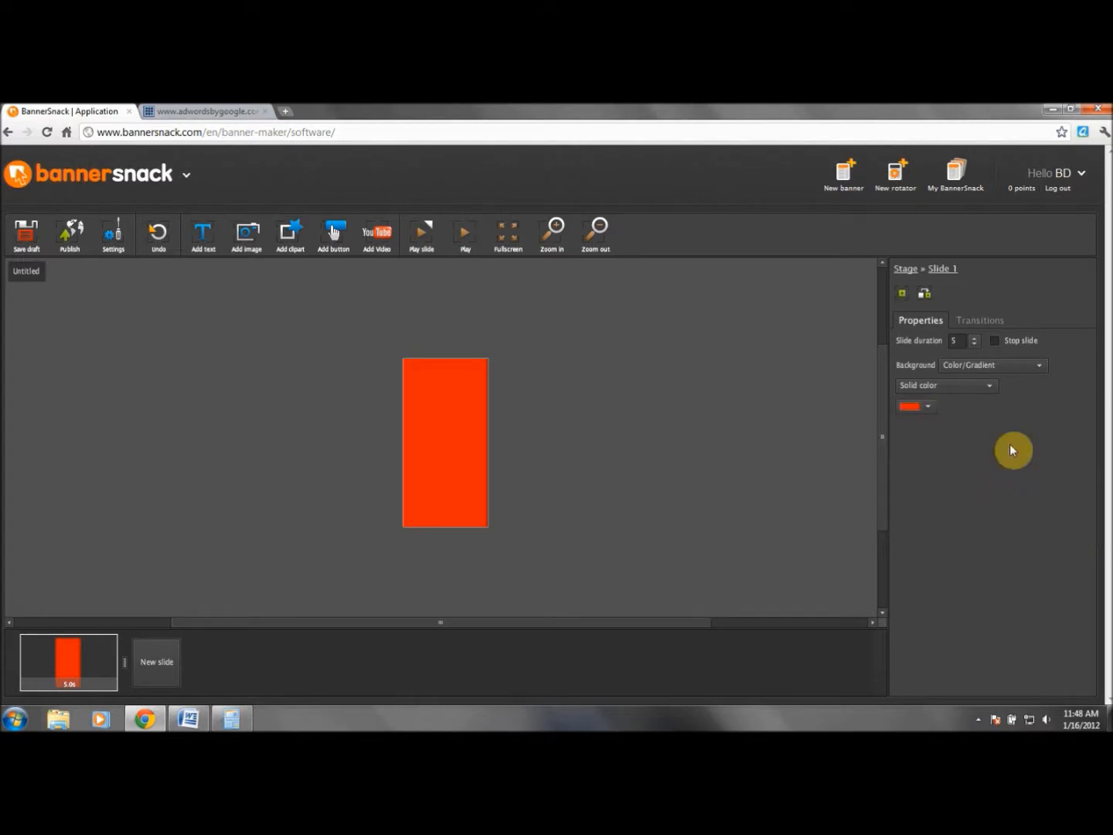
left_click(914, 406)
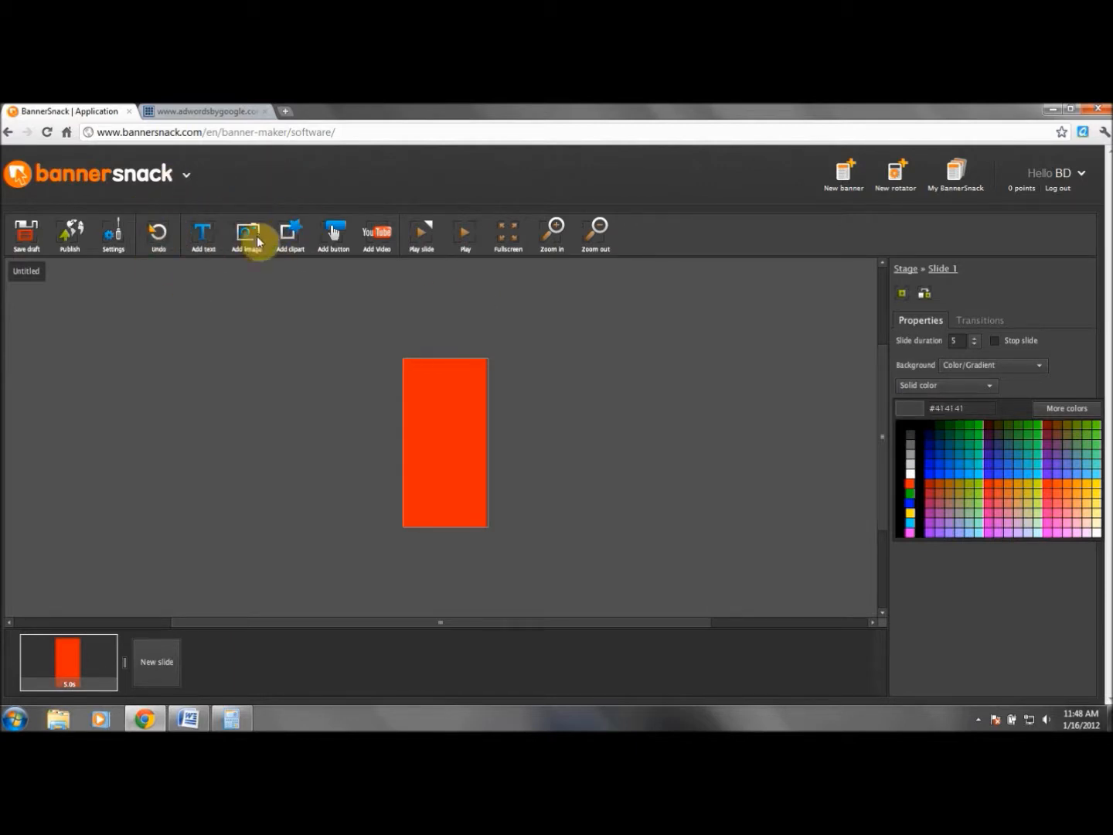
left_click(1057, 384)
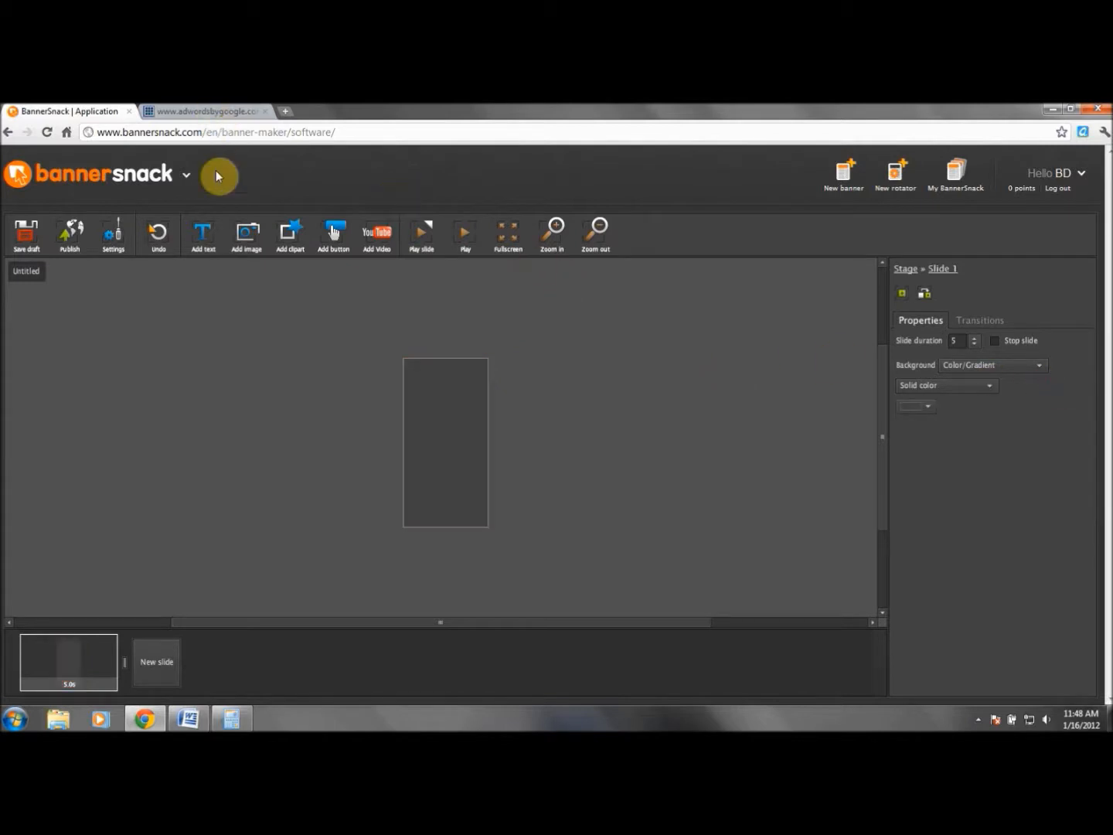
left_click(928, 404)
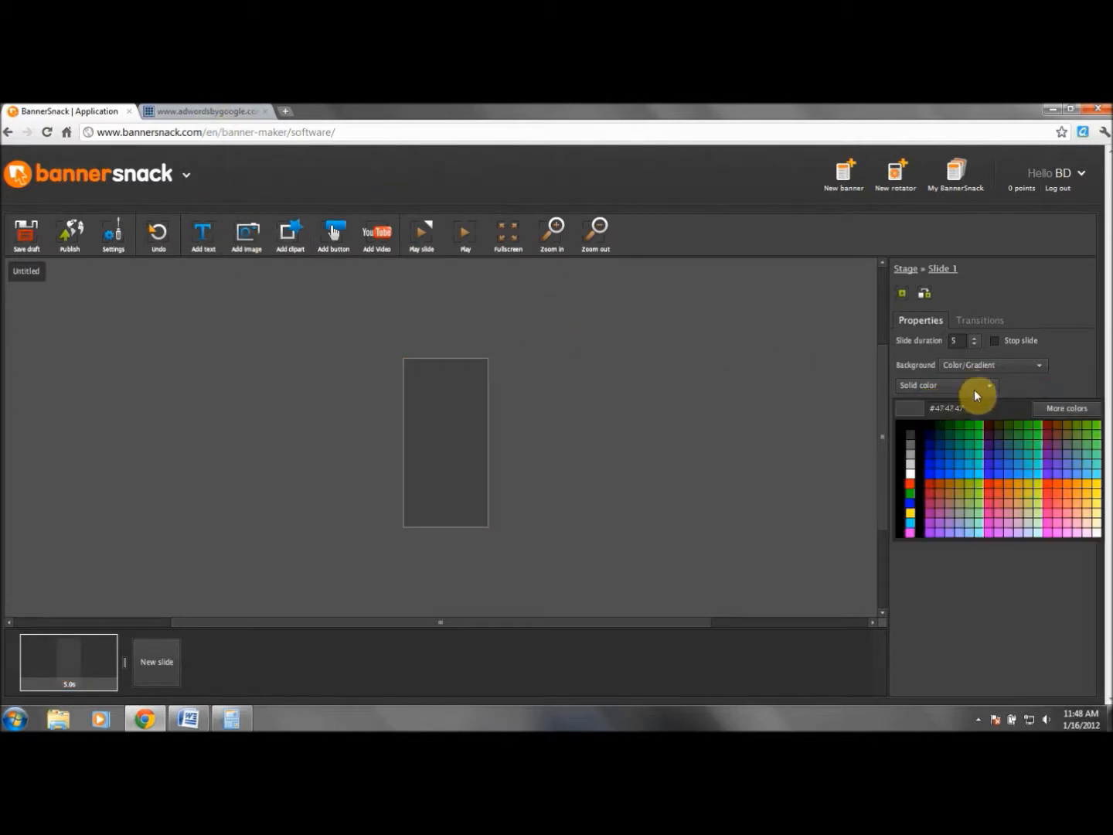
left_click(988, 489)
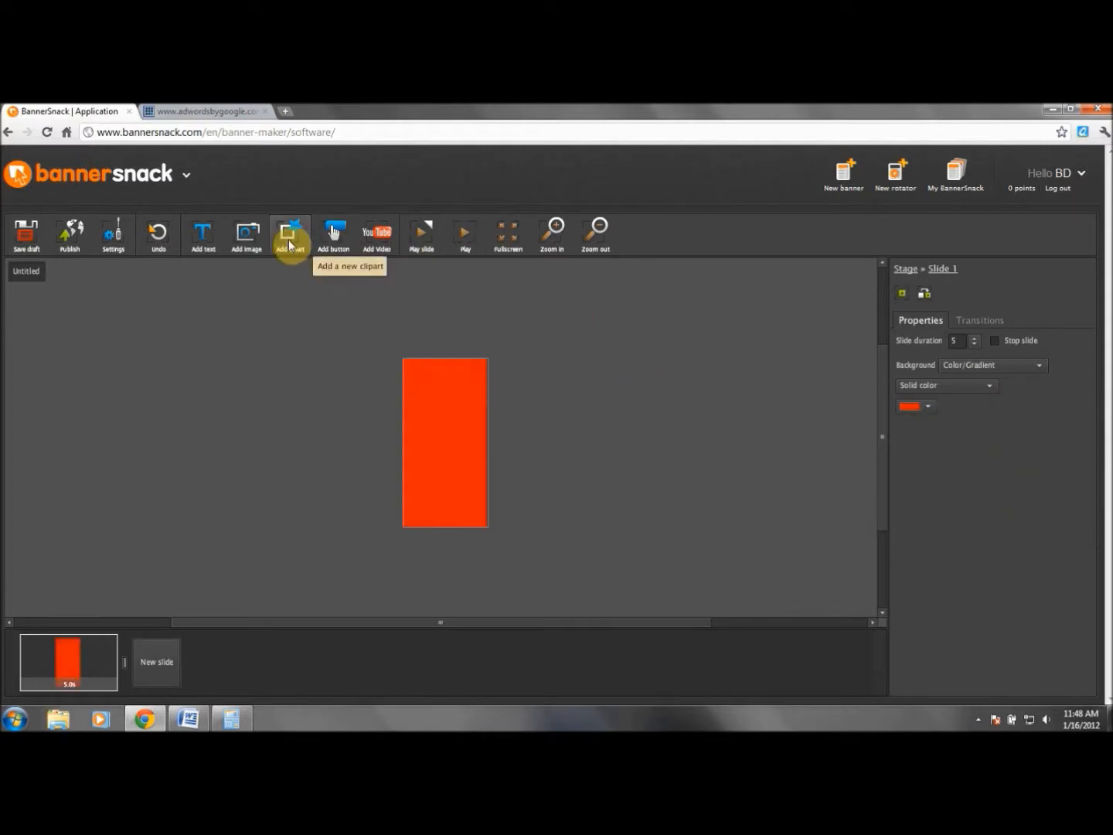
- Add the gallery image "Perry Marshall Final" as an object and shift it slightly up to about X 17, Y 47
left_click(248, 243)
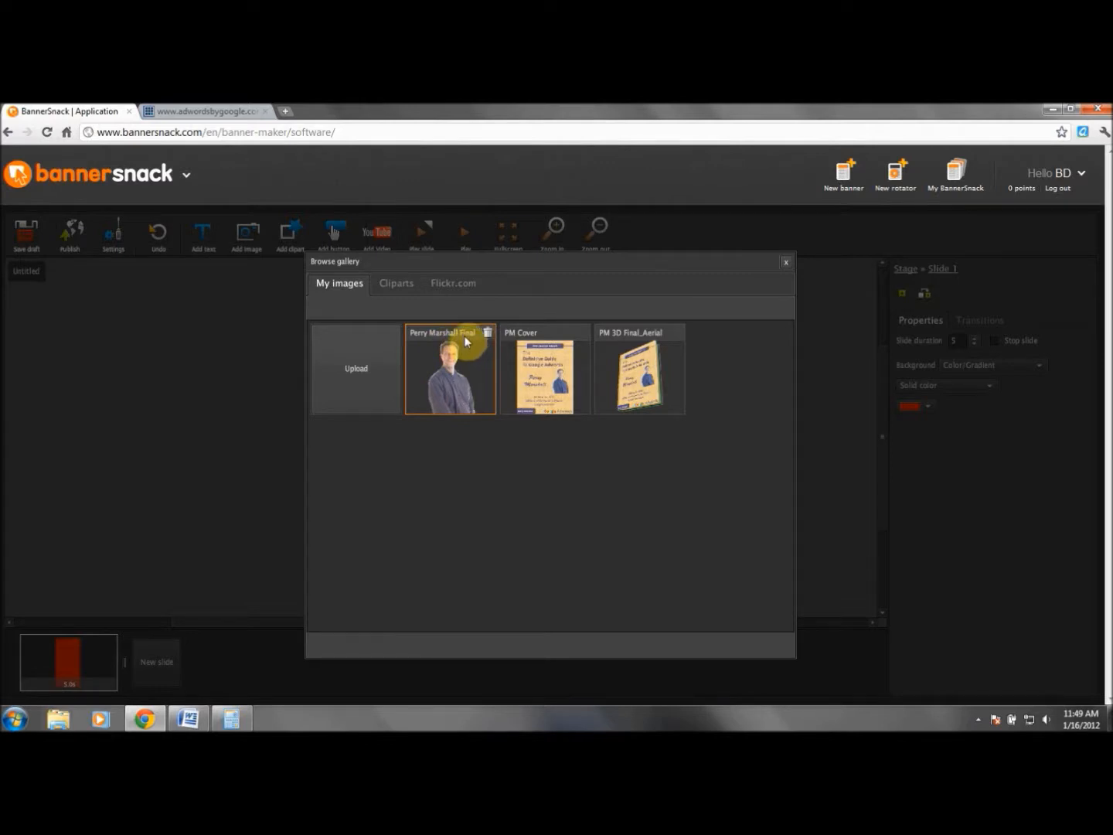
left_click(459, 387)
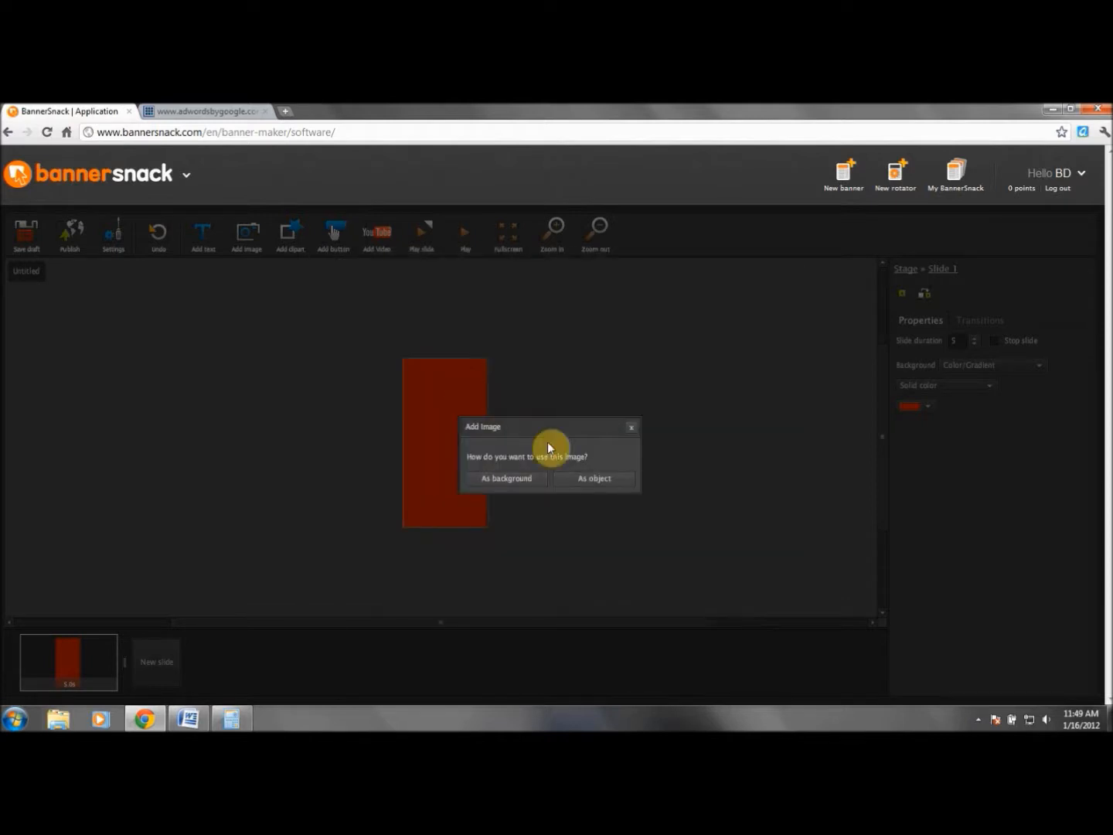
left_click(607, 479)
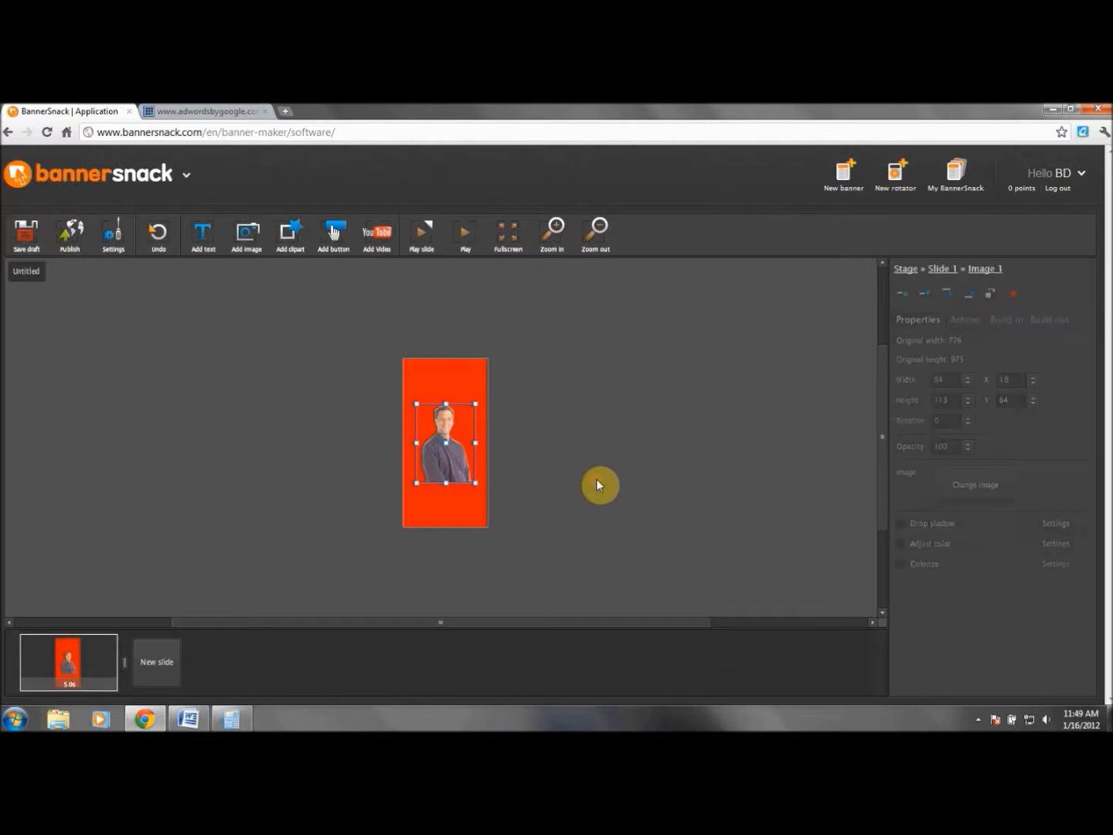
left_click_drag(448, 458, 447, 446)
left_click(448, 494)
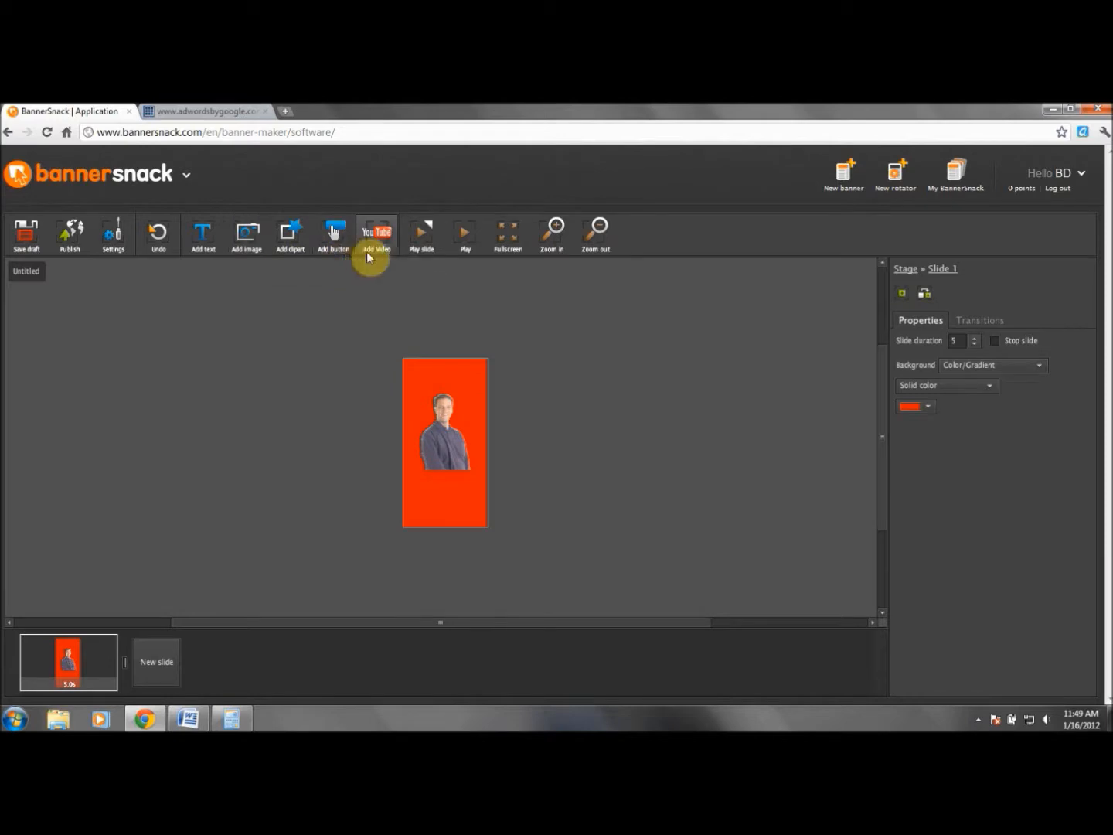
- Add a text box reading "Perry Marshall" and center-align its text
left_click(202, 236)
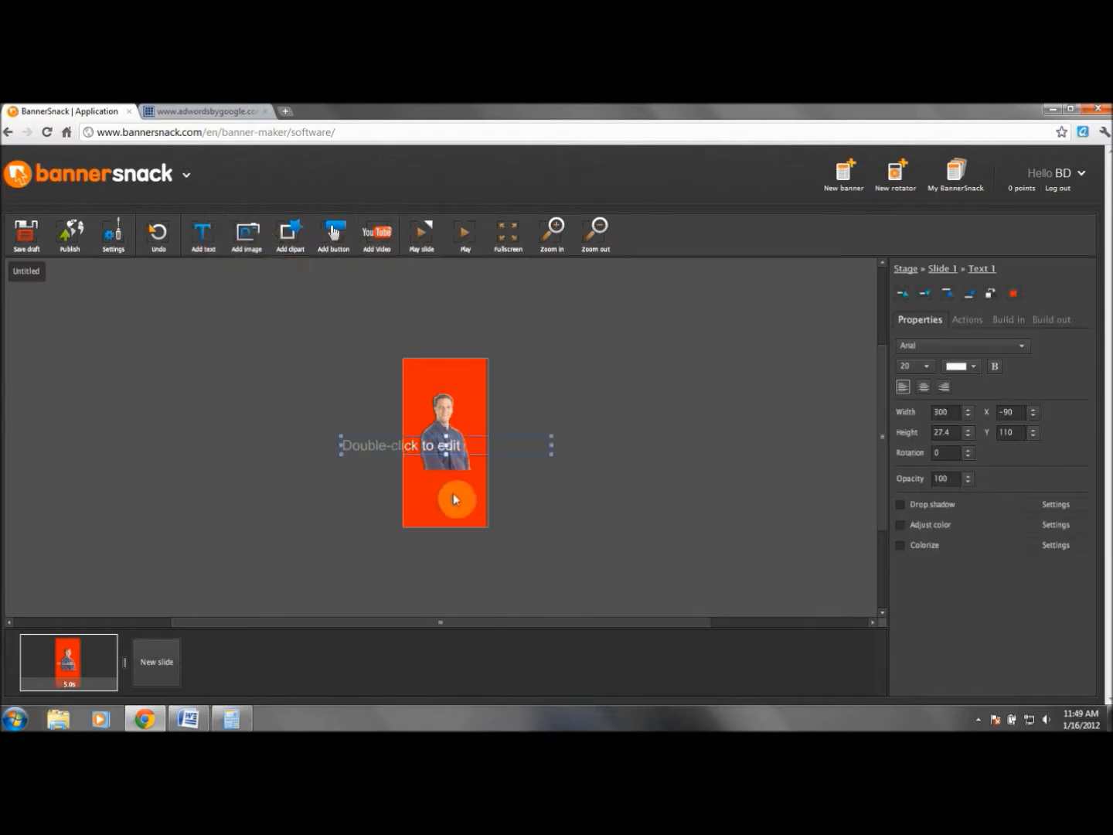
double_click(460, 442)
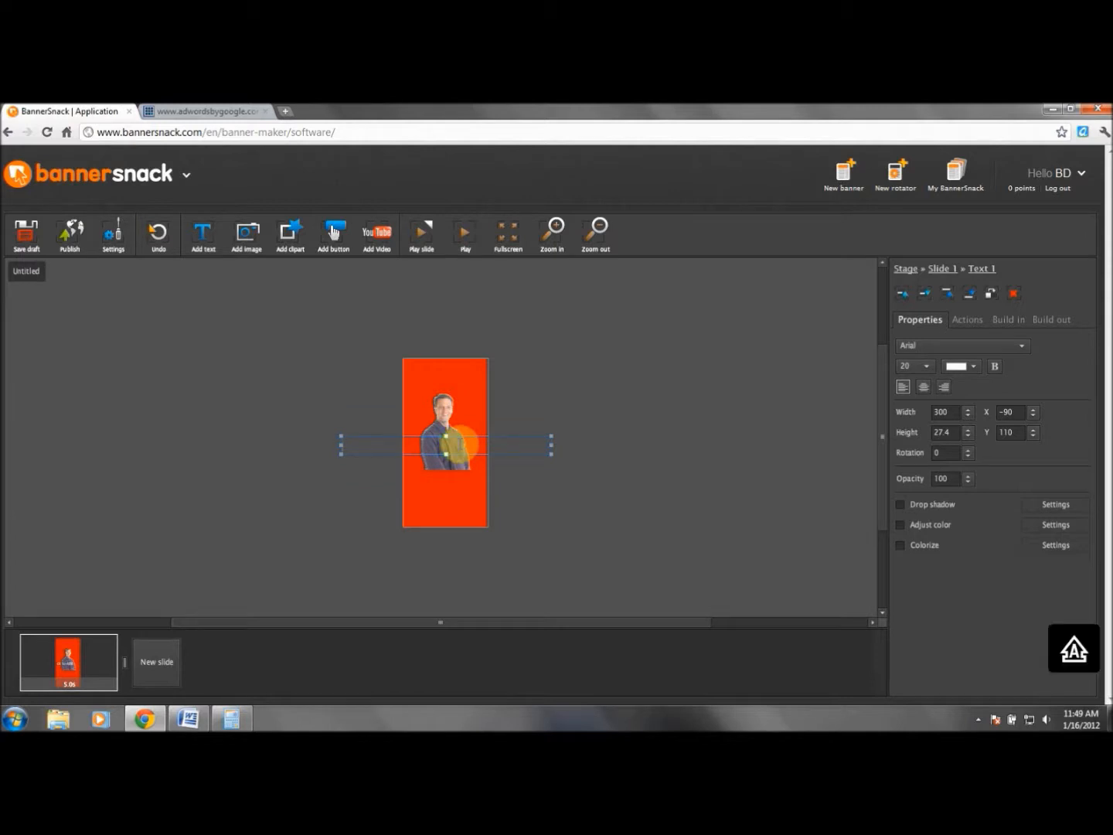
type("Perry Marshall")
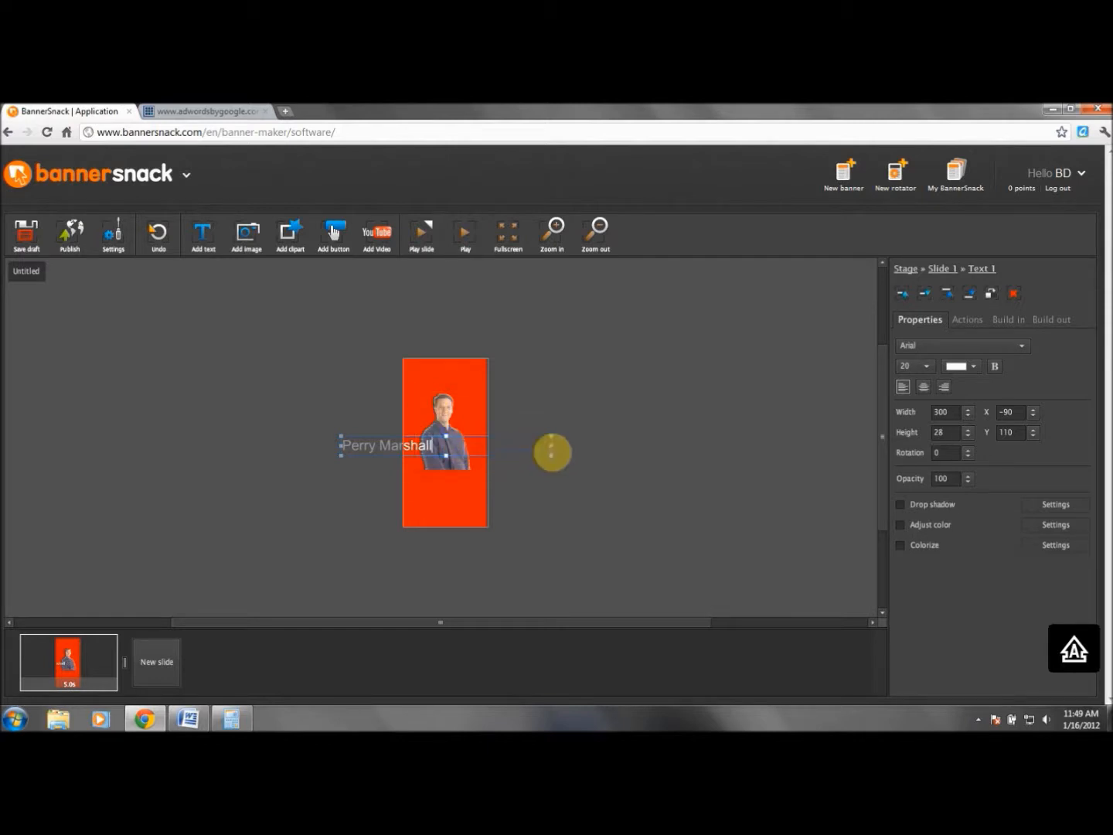
left_click_drag(442, 446, 348, 448)
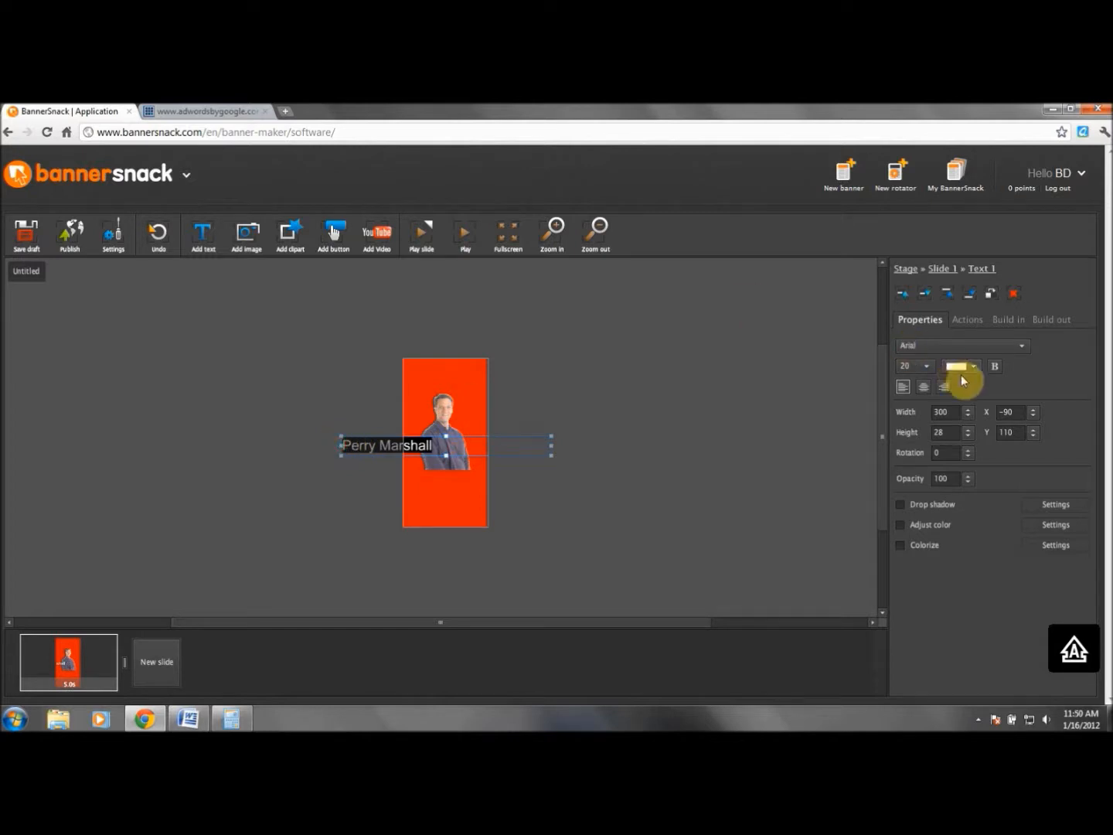
left_click(930, 389)
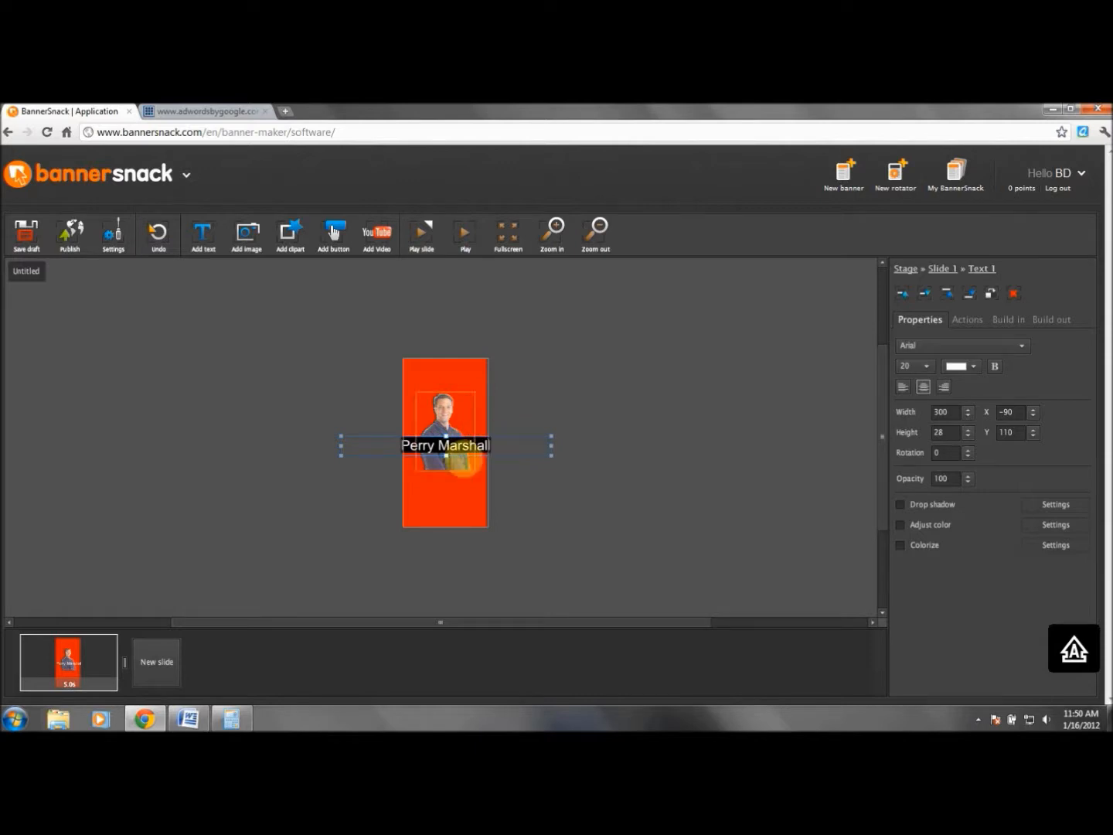
- Position the "Perry Marshall" text above the portrait at X -89, Y 15
left_click(1033, 410)
left_click(1034, 410)
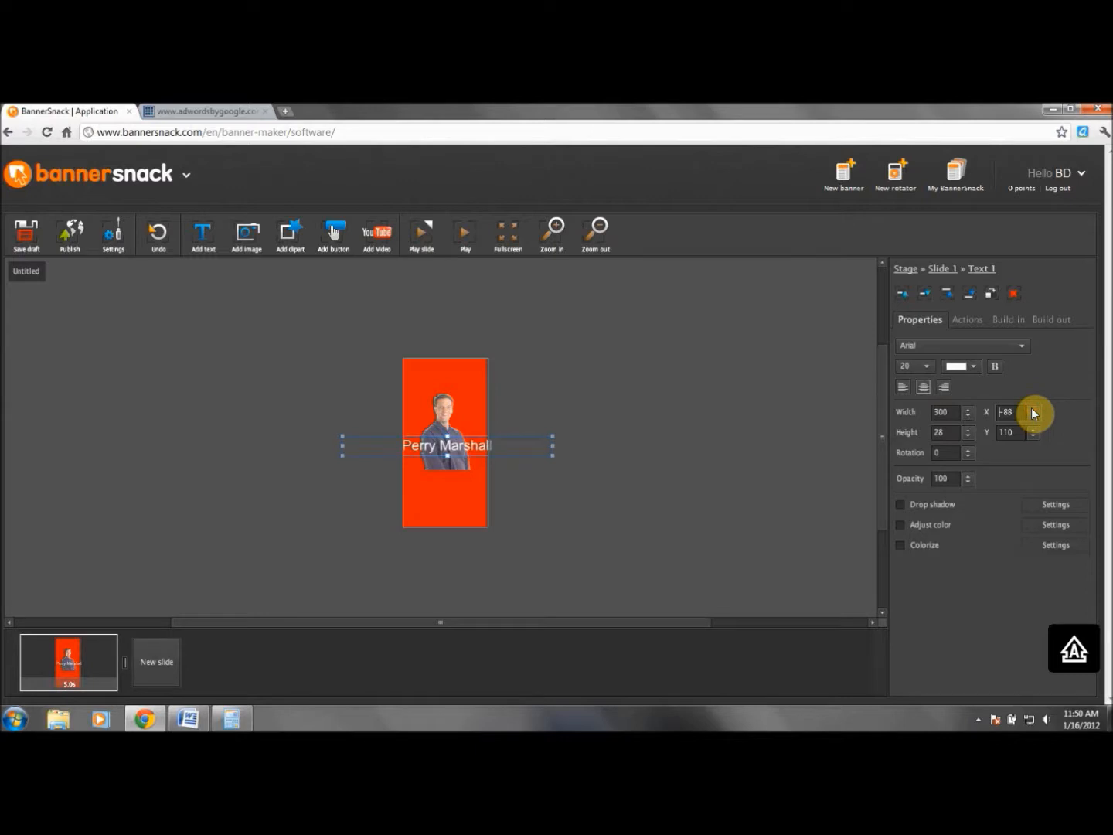
left_click(1034, 418)
left_click(1032, 429)
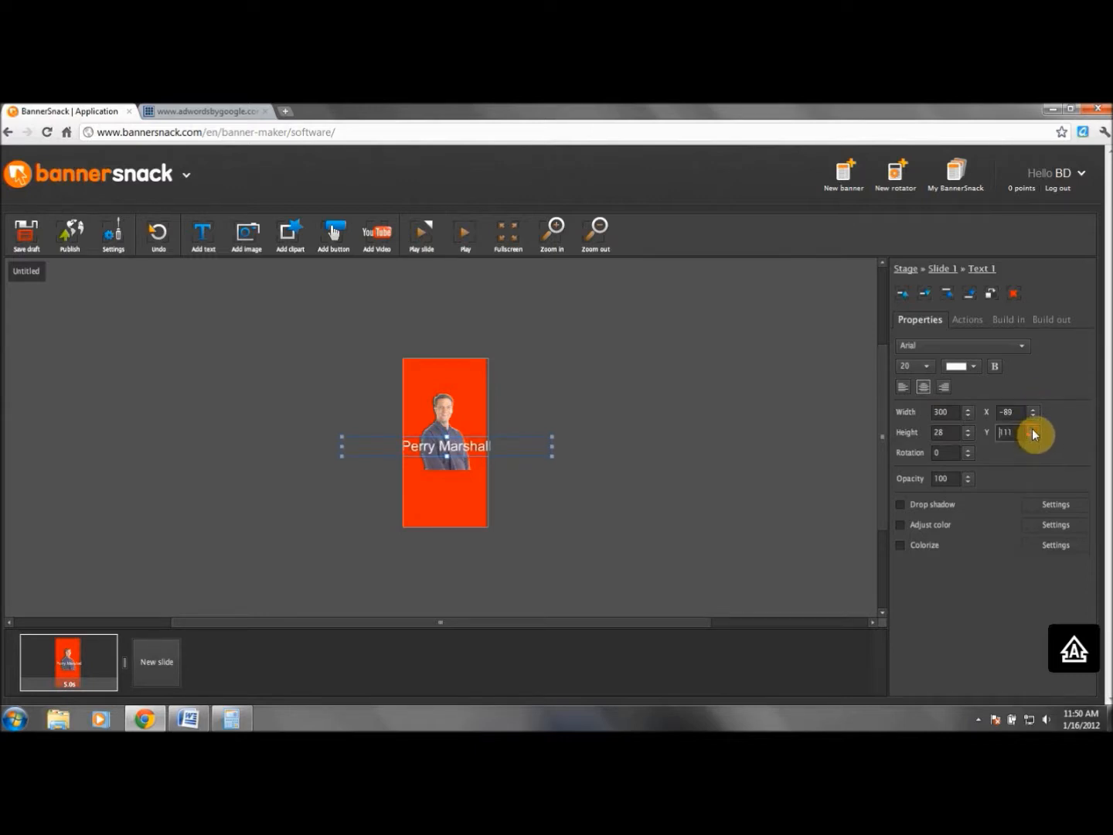
left_click(1033, 438)
left_click(1034, 438)
left_click(1034, 437)
left_click(1033, 437)
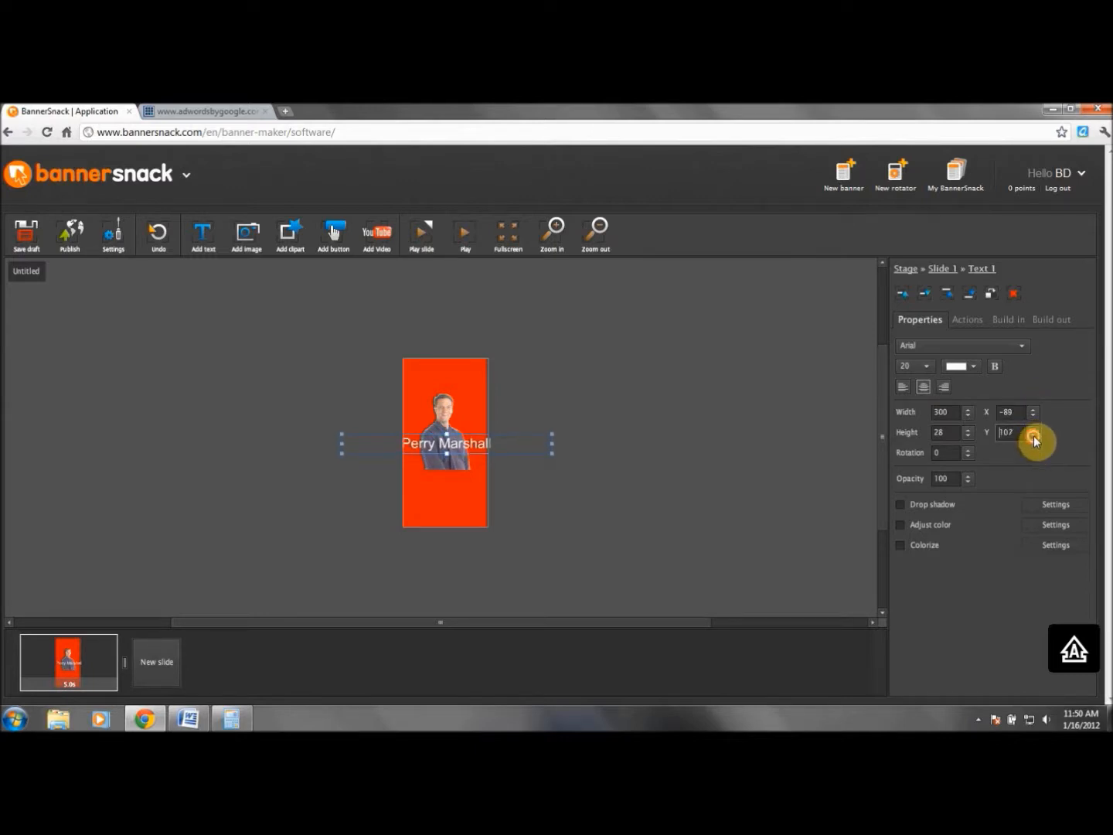
left_click(1034, 438)
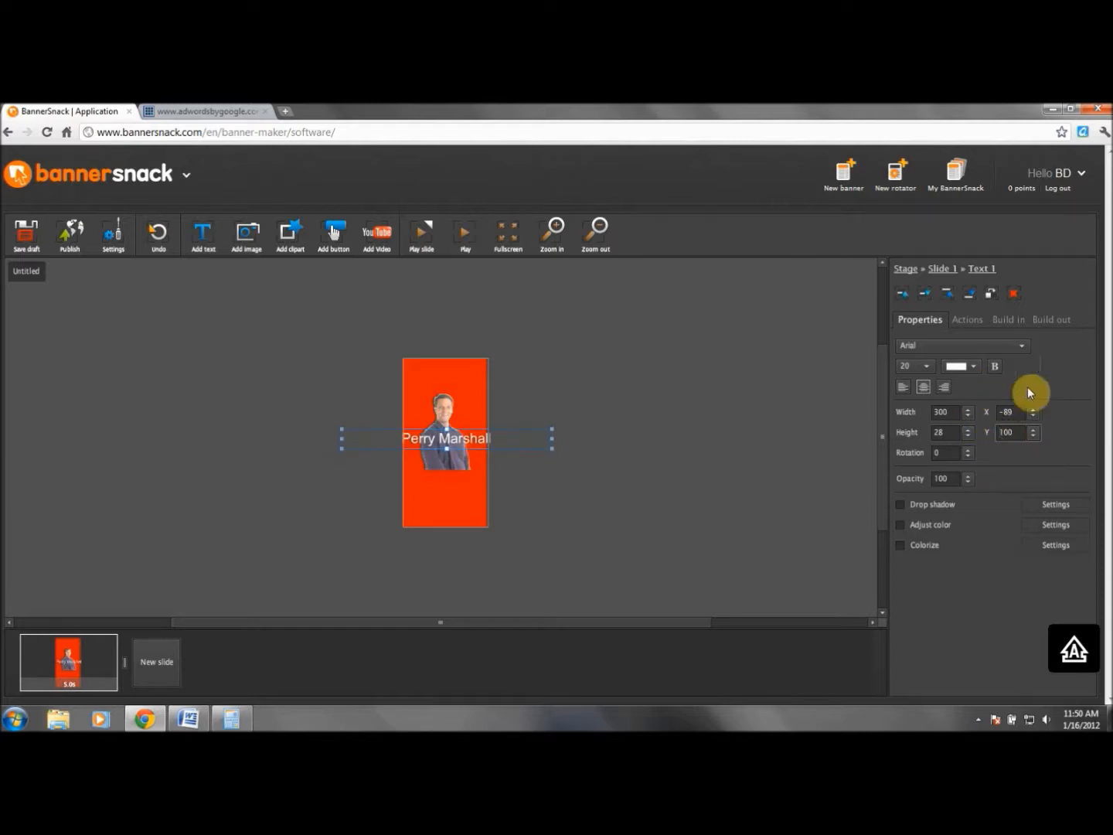
left_click(1033, 437)
left_click(1033, 437)
left_click(1032, 437)
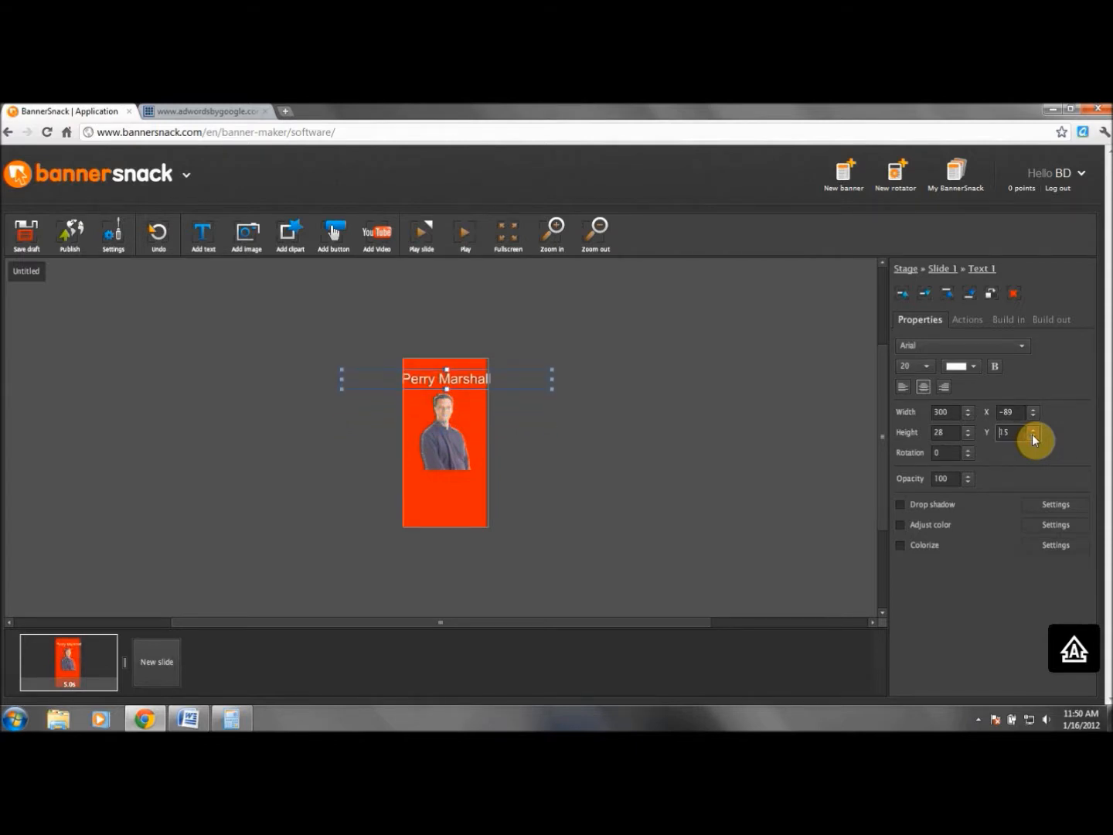
- Set the "Perry Marshall" text's font size to 16 and deselect it
left_click(928, 366)
scroll(932, 395, "down", 2)
scroll(933, 402, "down", 2)
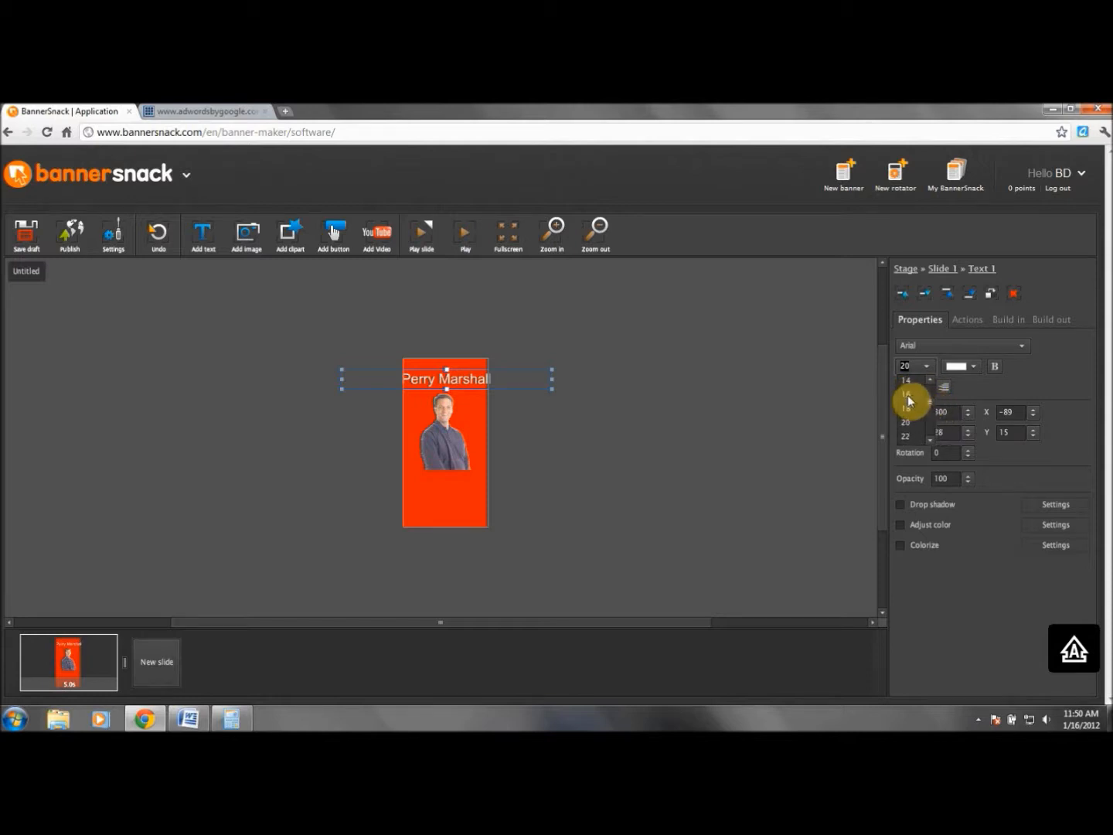
left_click(908, 396)
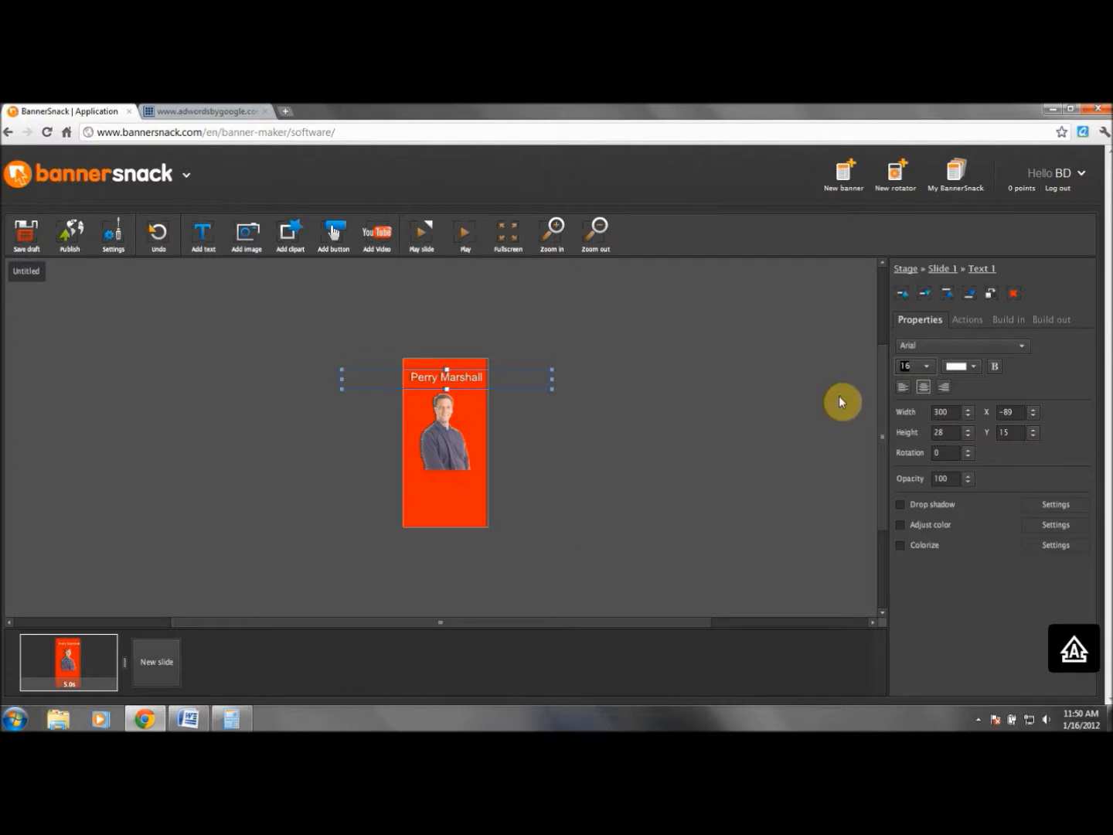
left_click(469, 493)
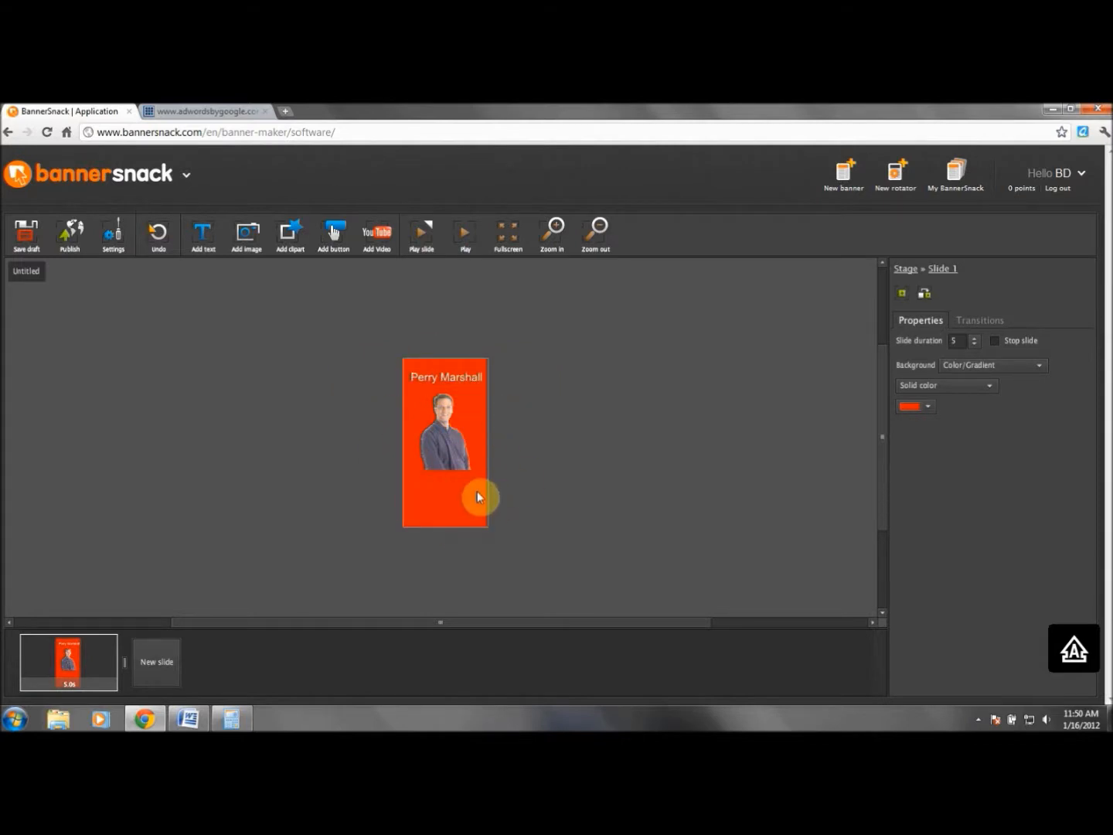
- Add a two-line text box below the portrait reading "#1 Adwords" and "Expert", and center-align its text
left_click(451, 442)
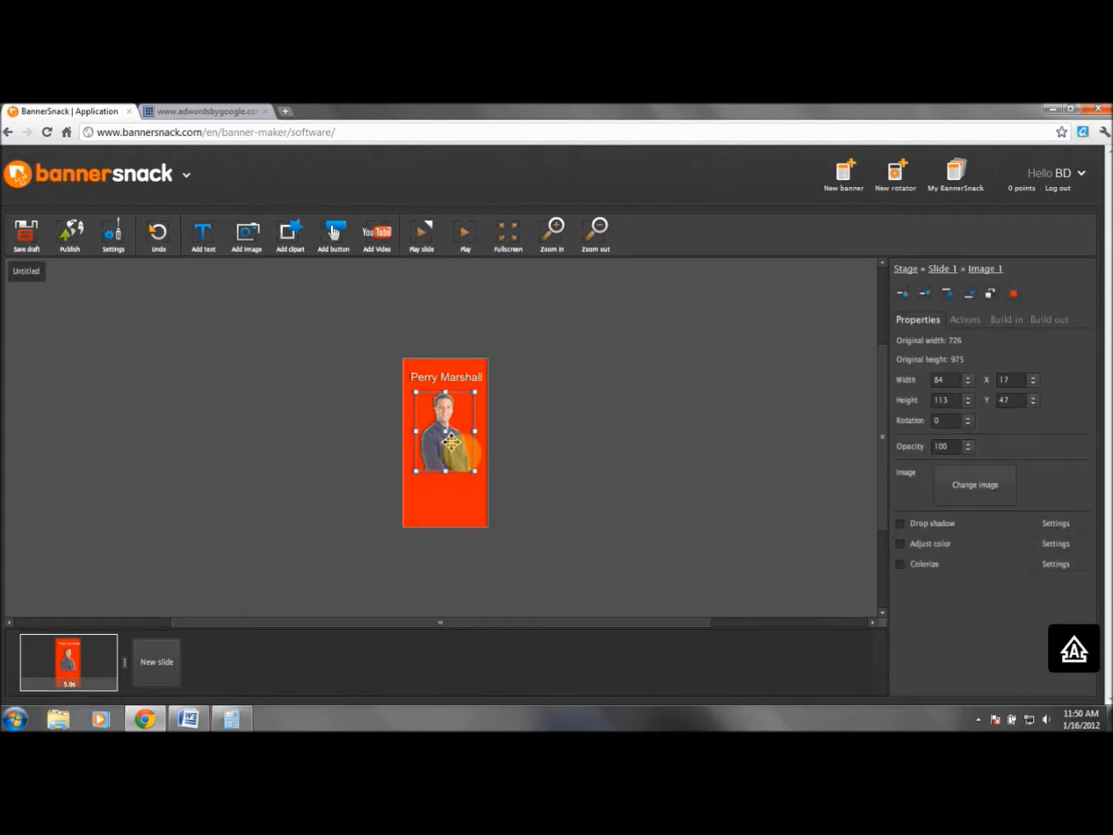
left_click(450, 504)
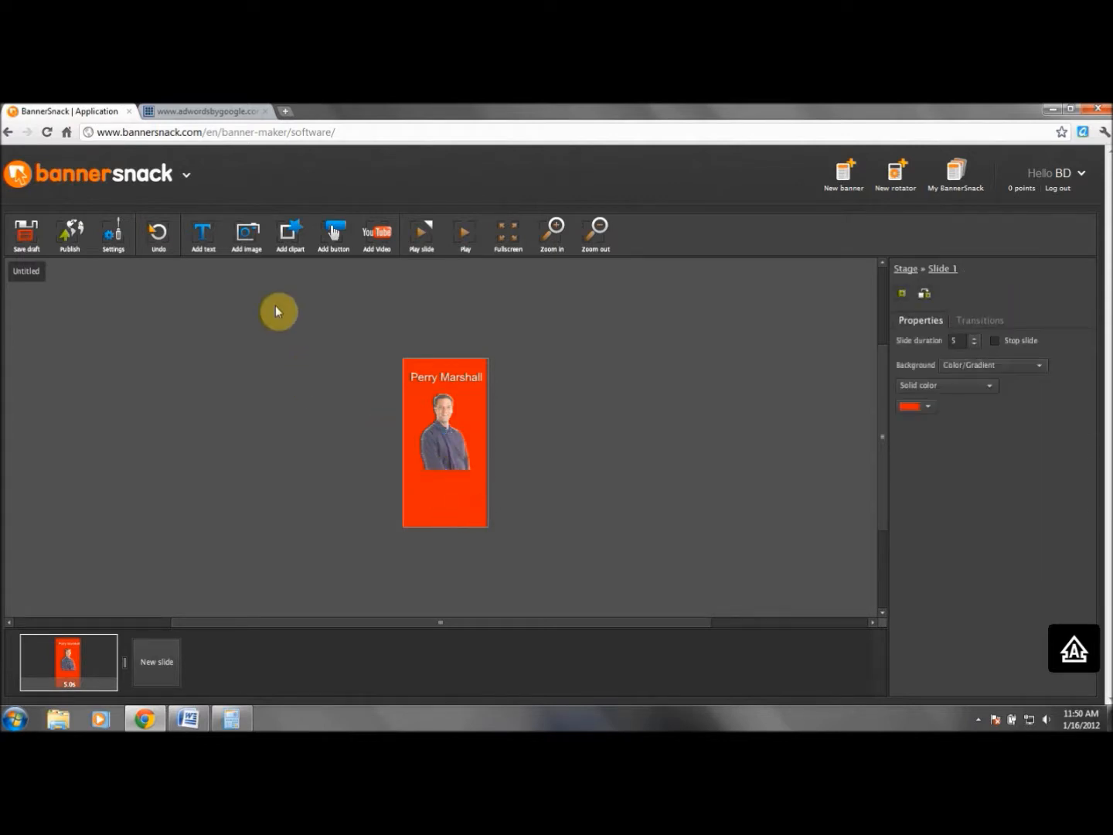
left_click(204, 236)
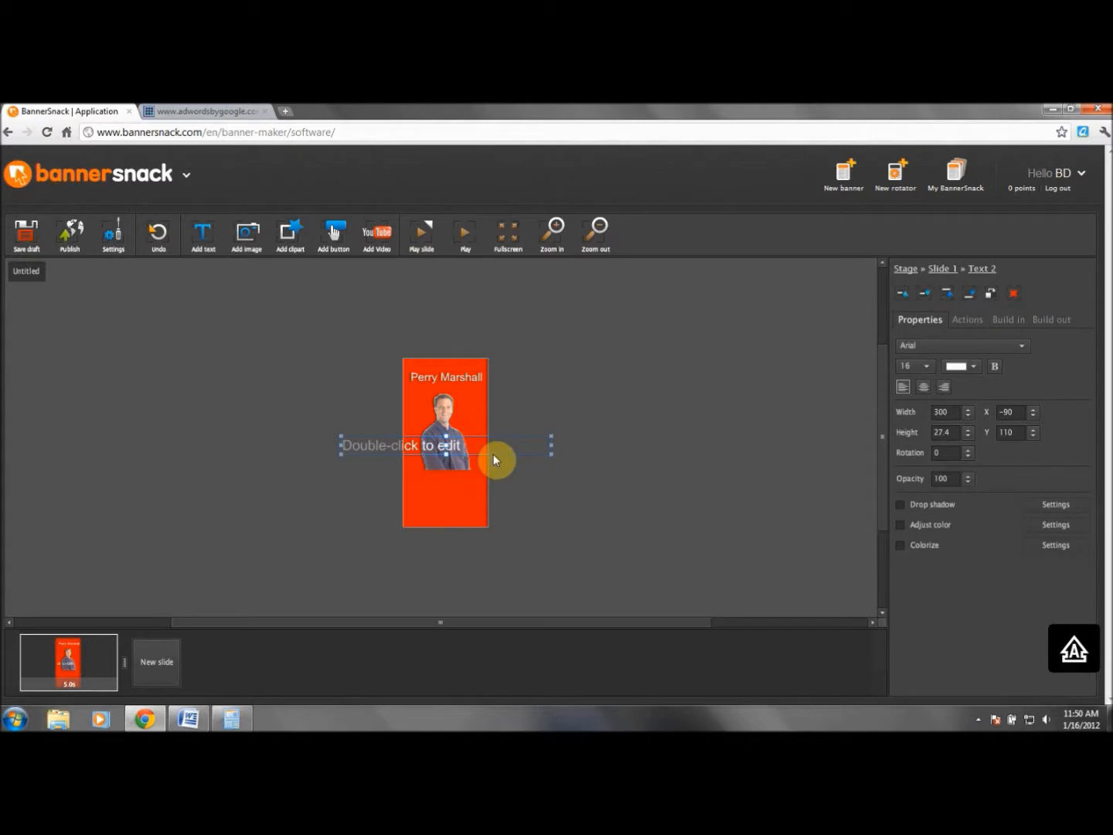
left_click_drag(495, 460, 547, 516)
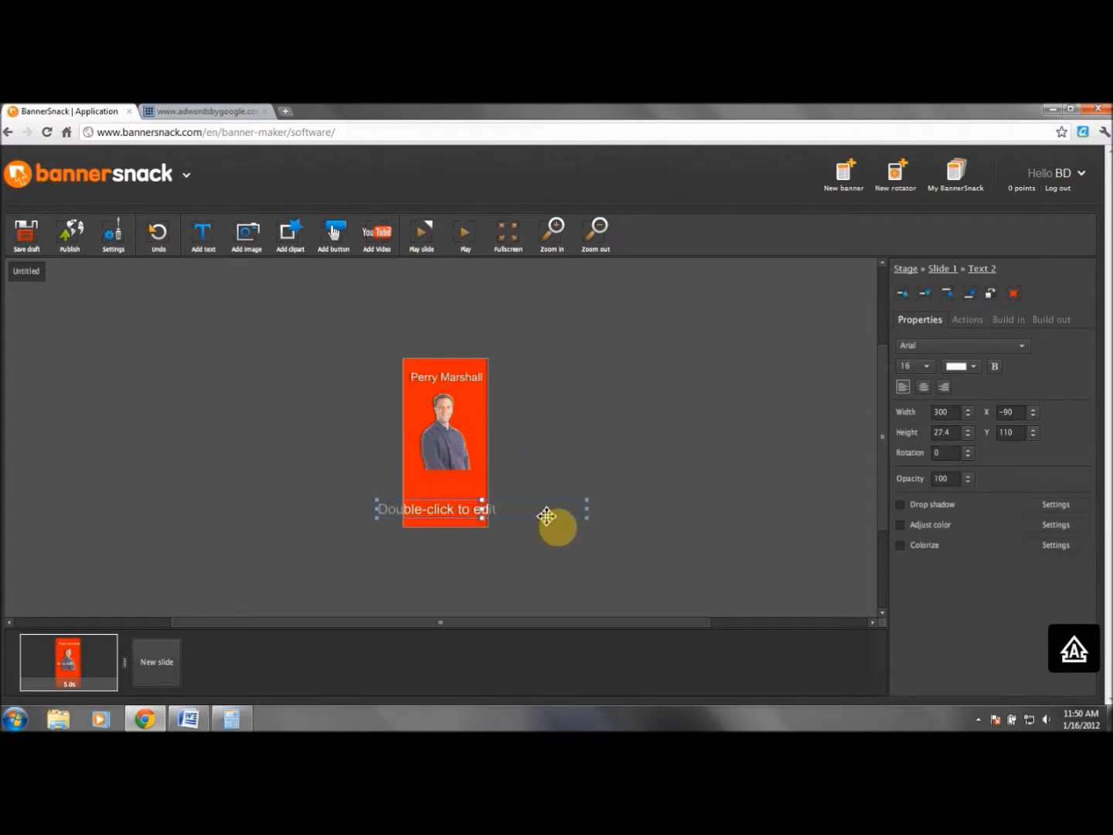
double_click(483, 509)
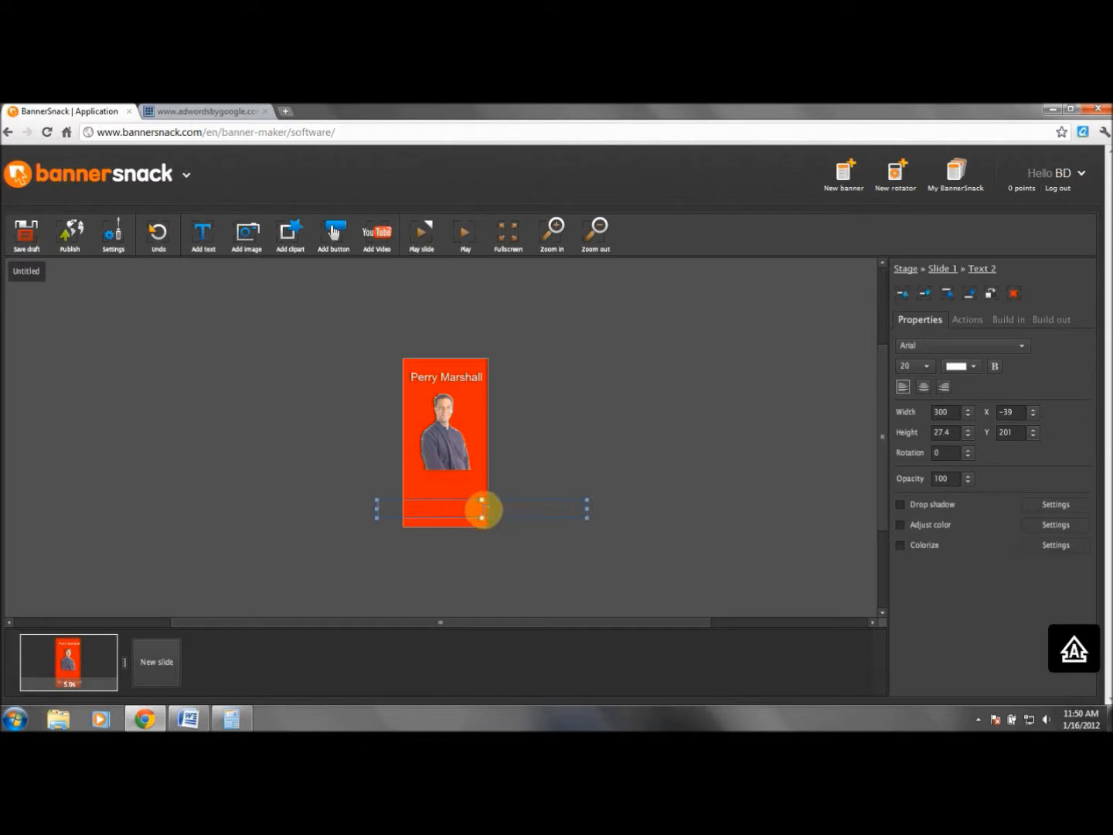
type("#1 Adwords")
key("Return")
type("Expert")
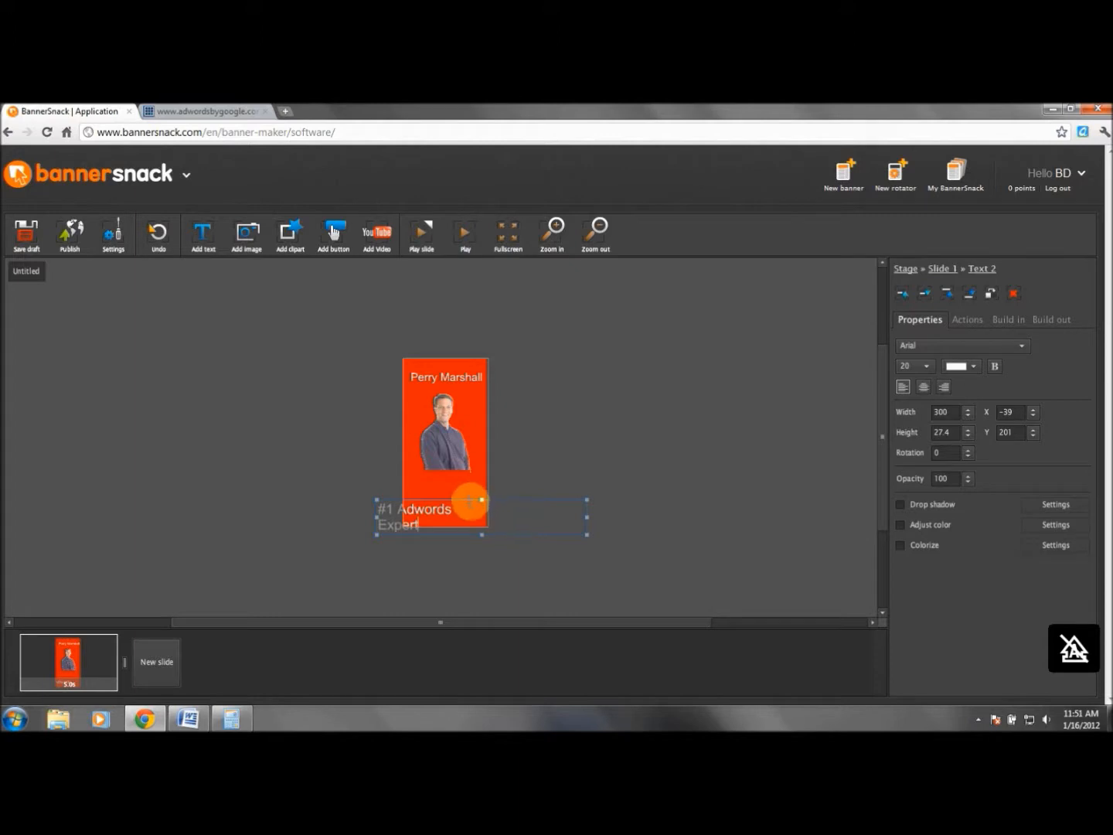
left_click_drag(379, 512, 487, 517)
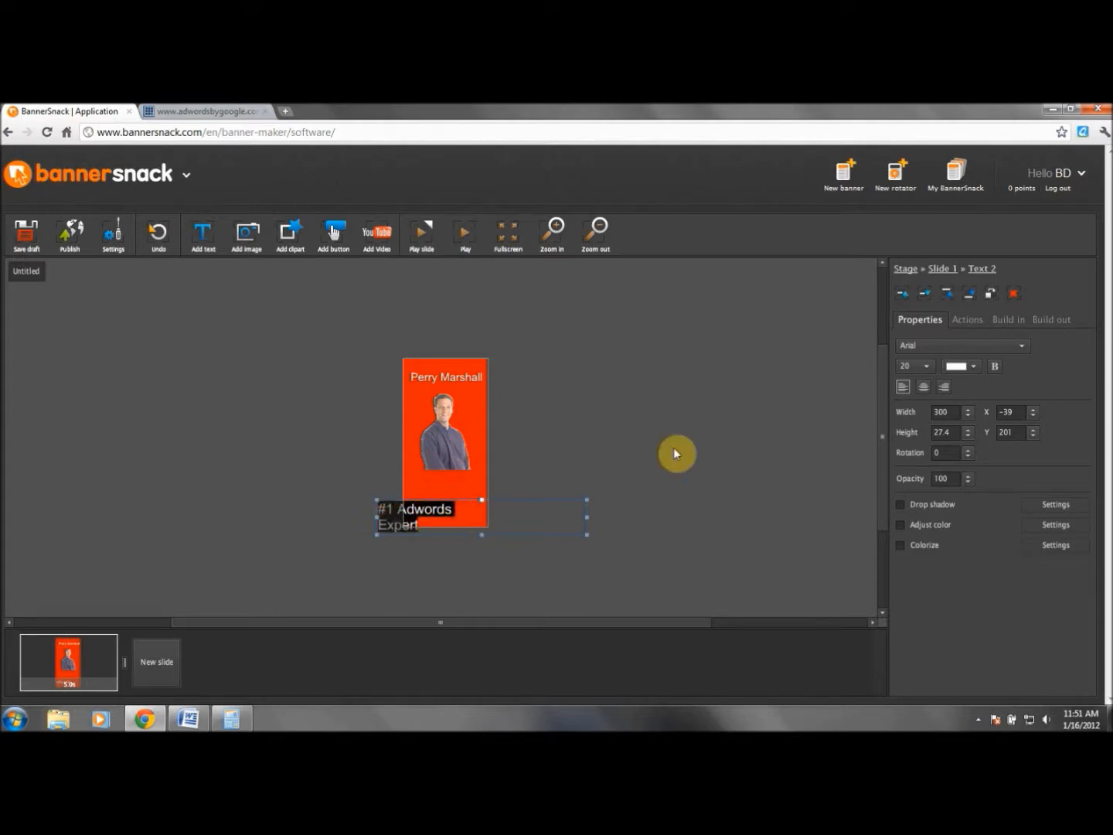
left_click(923, 387)
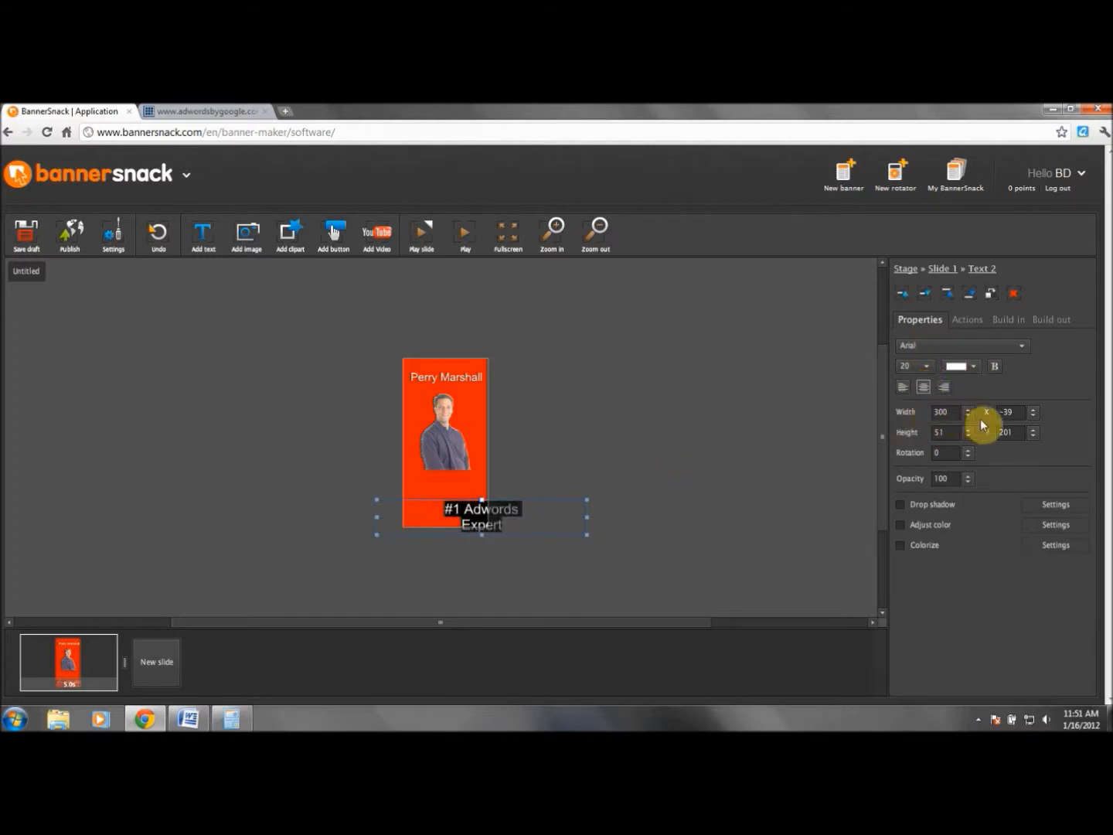
- Position the "#1 Adwords Expert" text beneath the portrait at X -88, Y 178
left_click(1034, 410)
left_click(1034, 409)
left_click(1035, 418)
left_click(1035, 418)
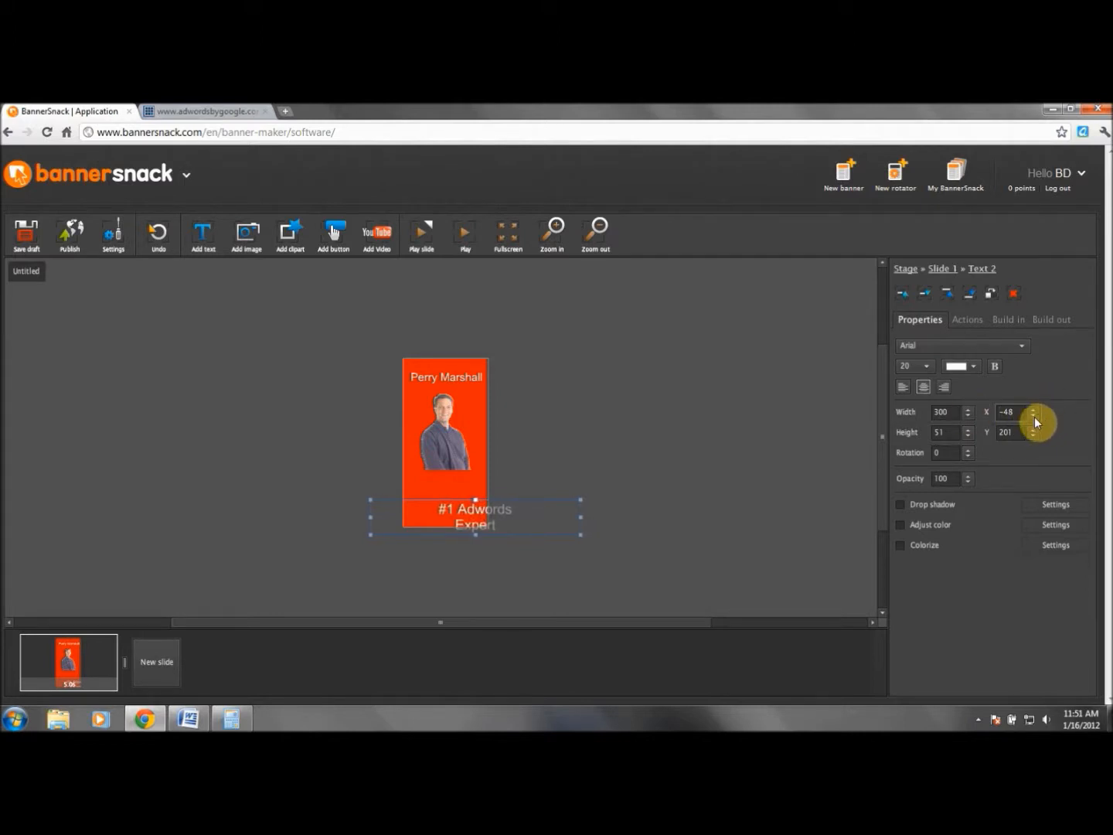
left_click(1035, 418)
left_click(1035, 417)
left_click(1035, 418)
left_click(1035, 417)
left_click(1035, 416)
left_click(1034, 430)
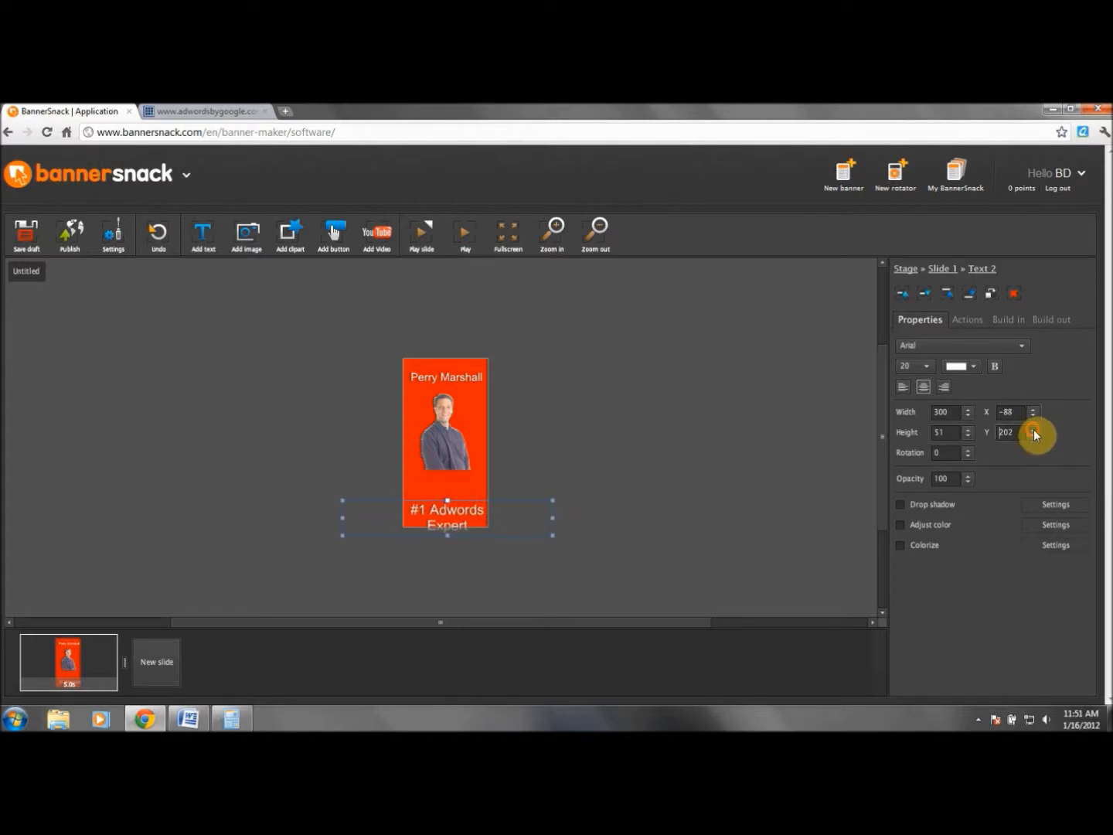
left_click(1033, 436)
left_click(1034, 438)
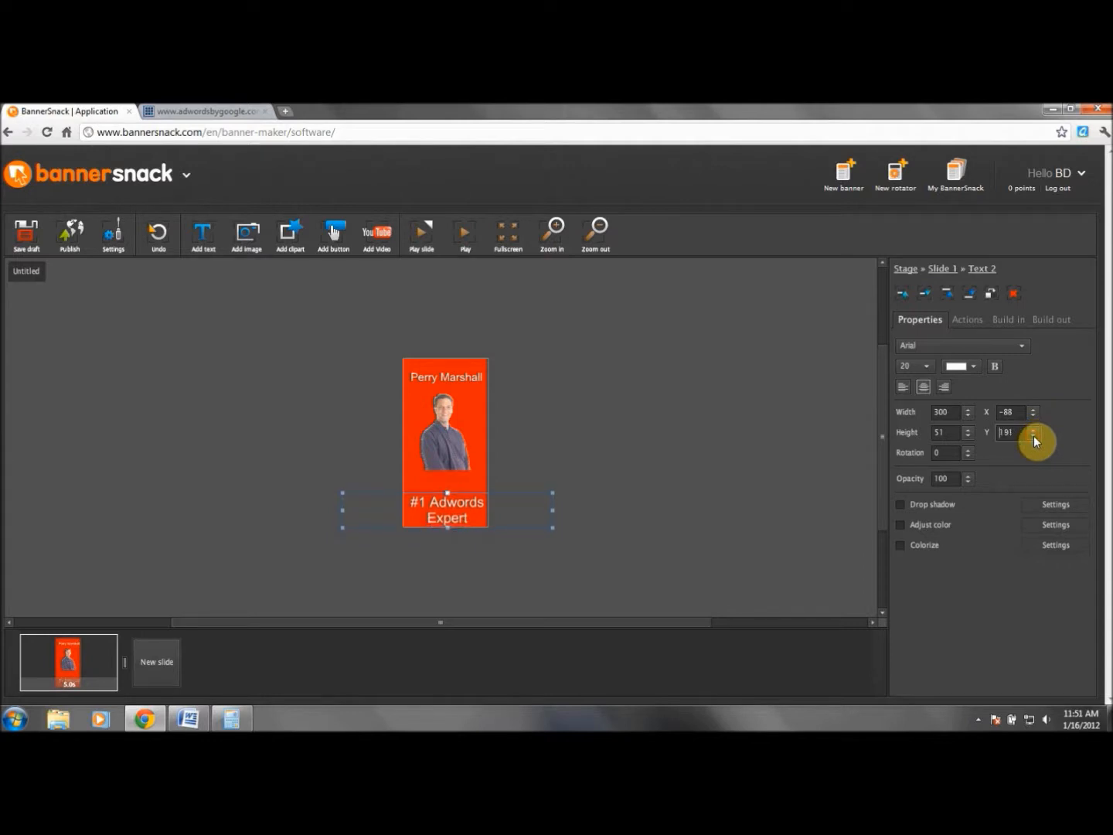
left_click(1036, 438)
left_click(1035, 438)
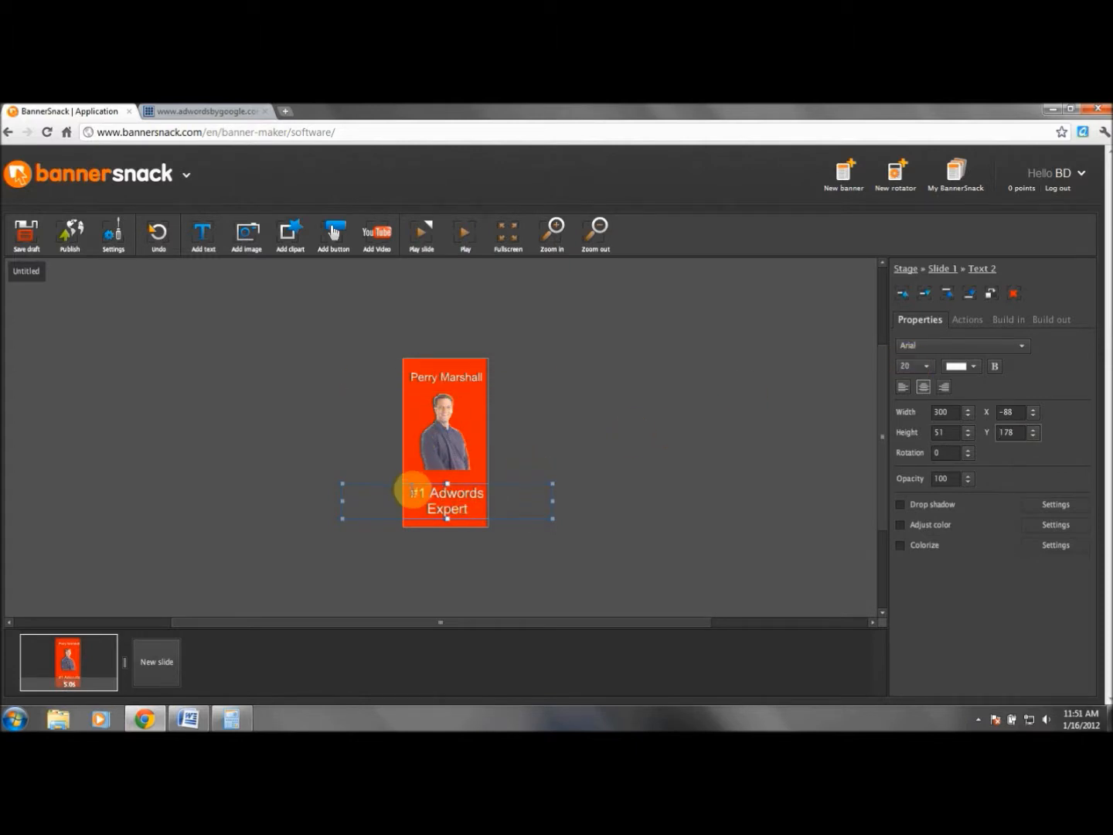
- Set the "#1 Adwords Expert" text's font size to 16 and deselect it
left_click_drag(412, 492, 487, 509)
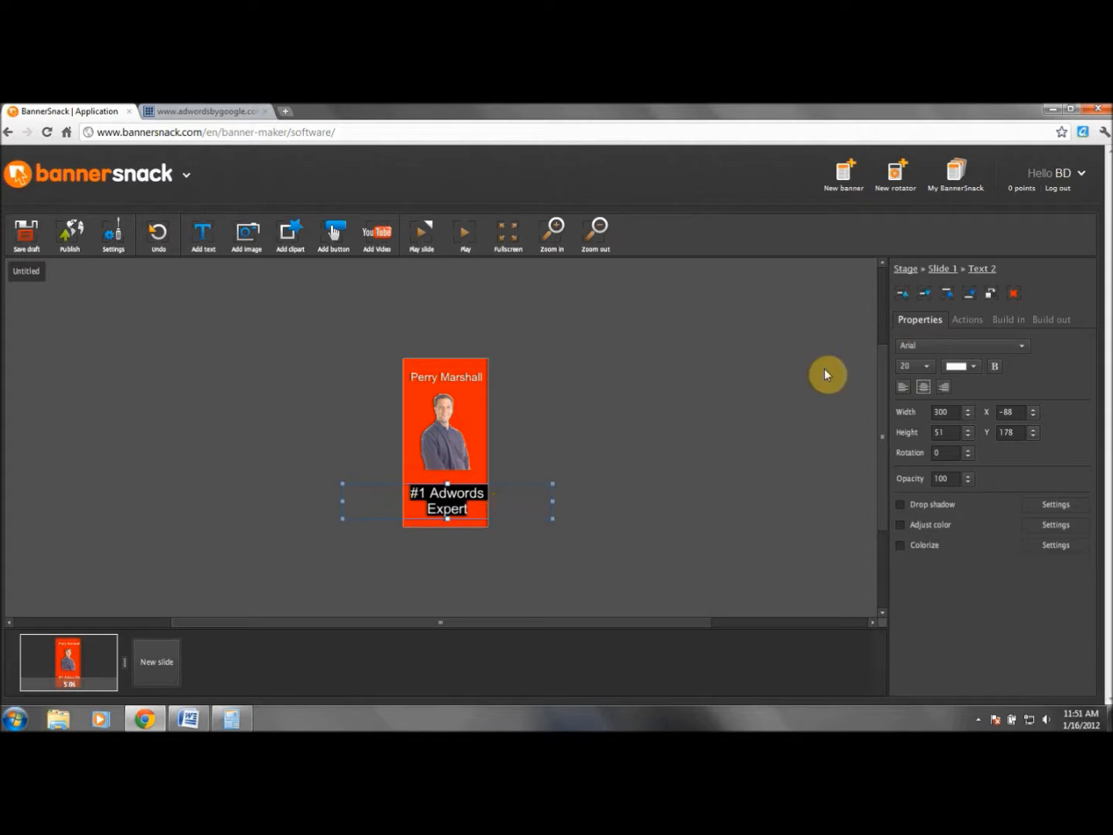
left_click(927, 367)
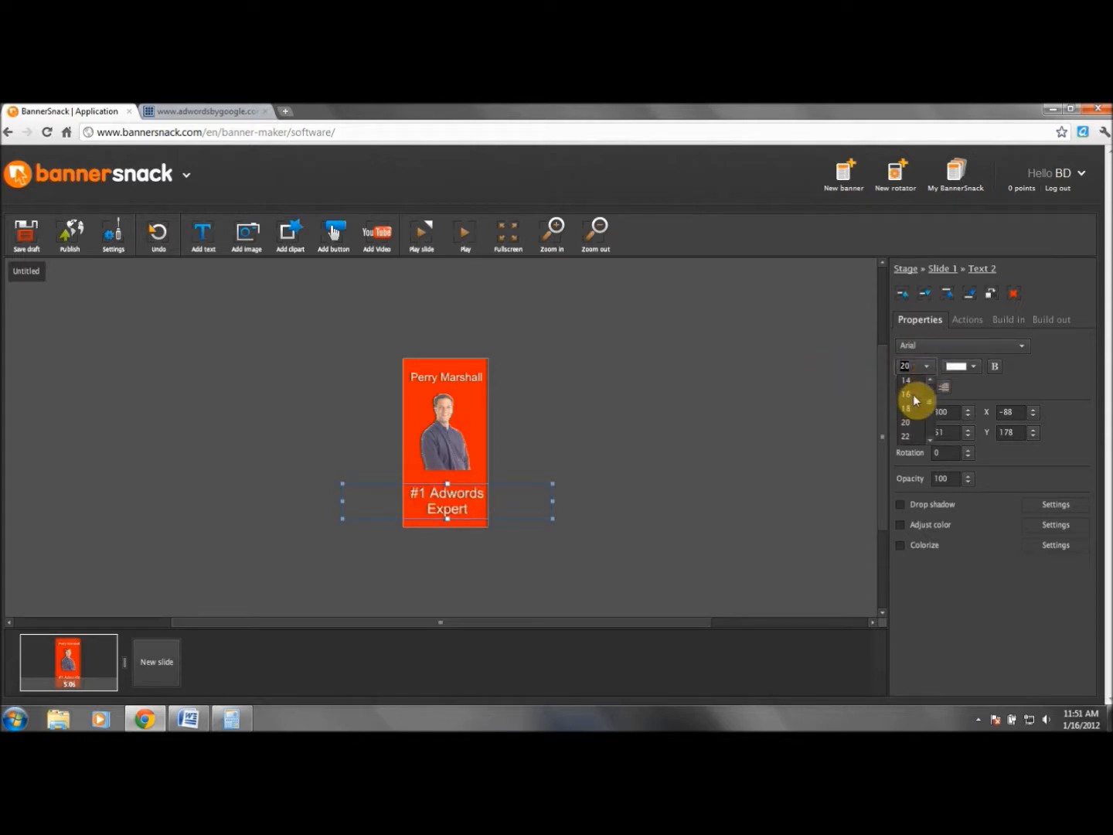
left_click(912, 394)
left_click(923, 366)
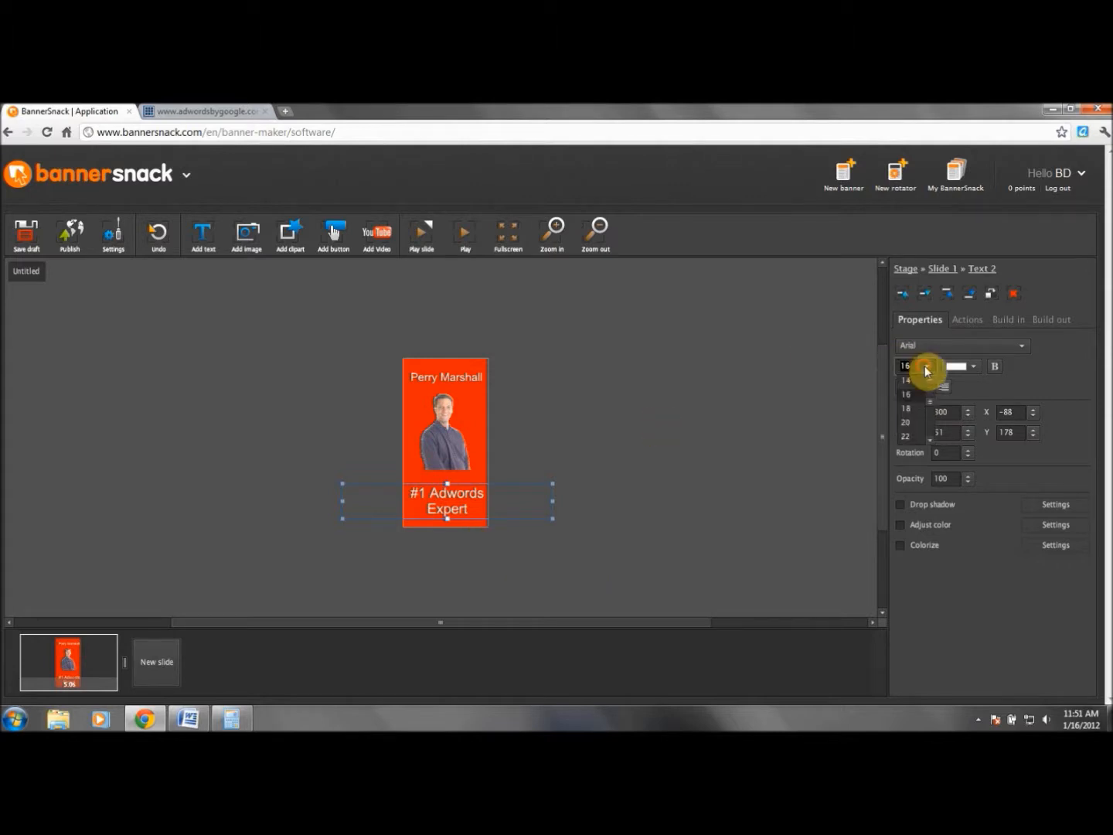
left_click(907, 380)
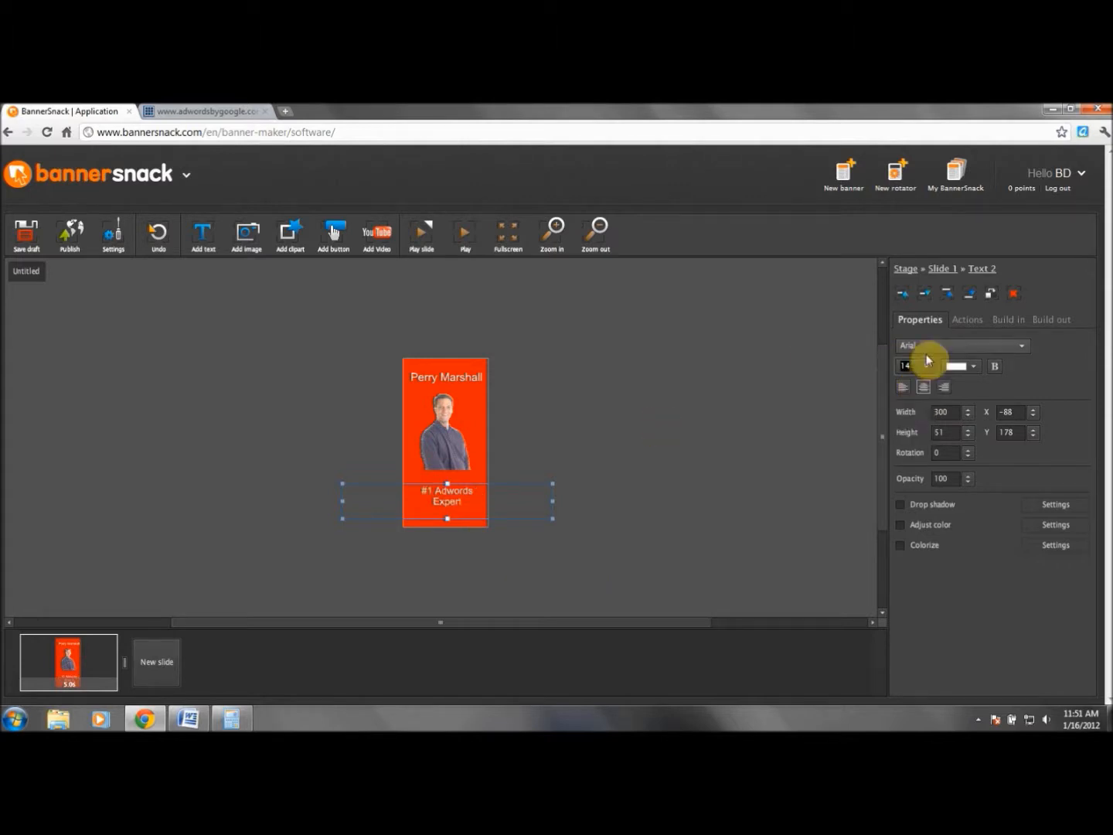
left_click(922, 365)
left_click(907, 395)
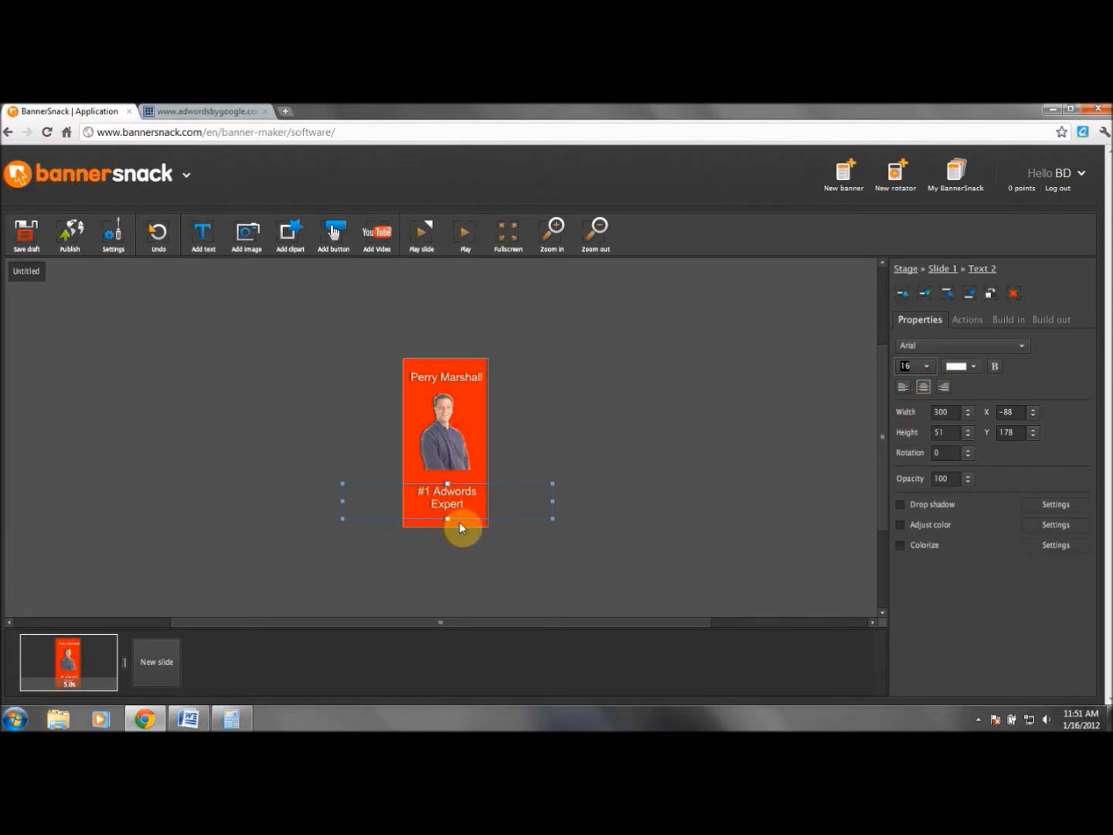
left_click(461, 522)
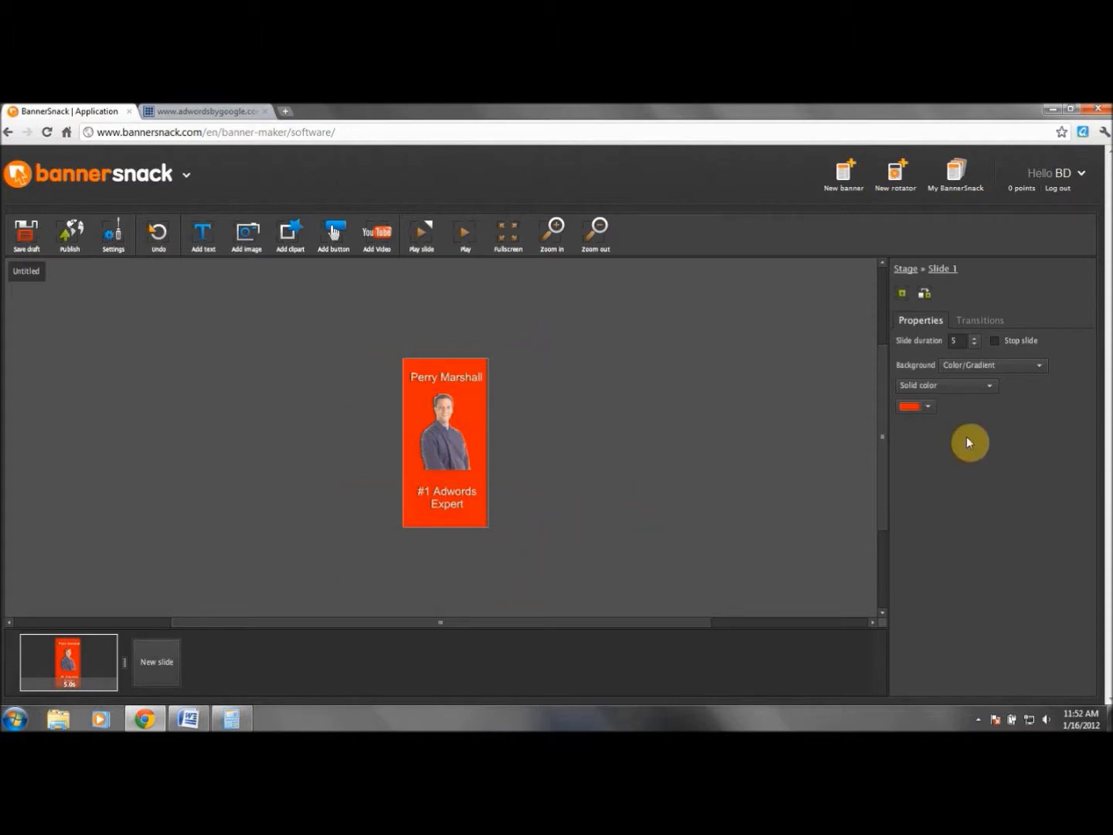
- Change slide 1's background to a darker red and set the slide duration to 3 seconds
left_click(927, 408)
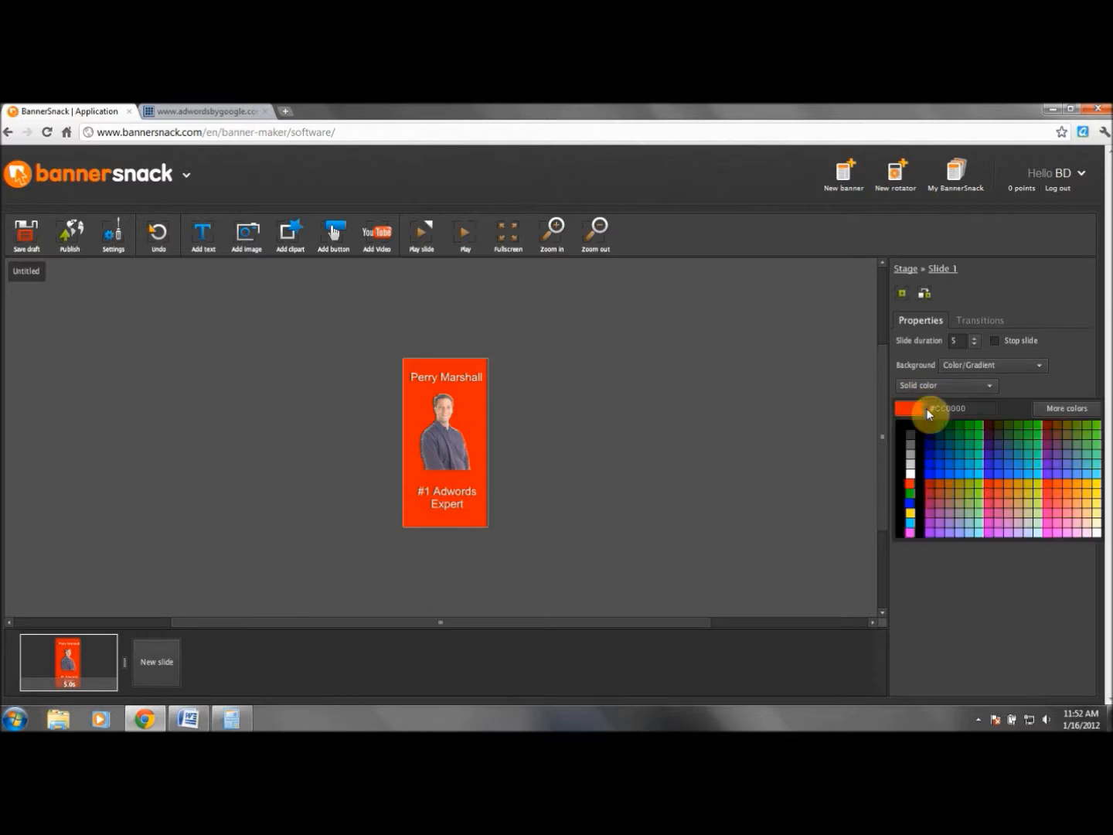
left_click(929, 484)
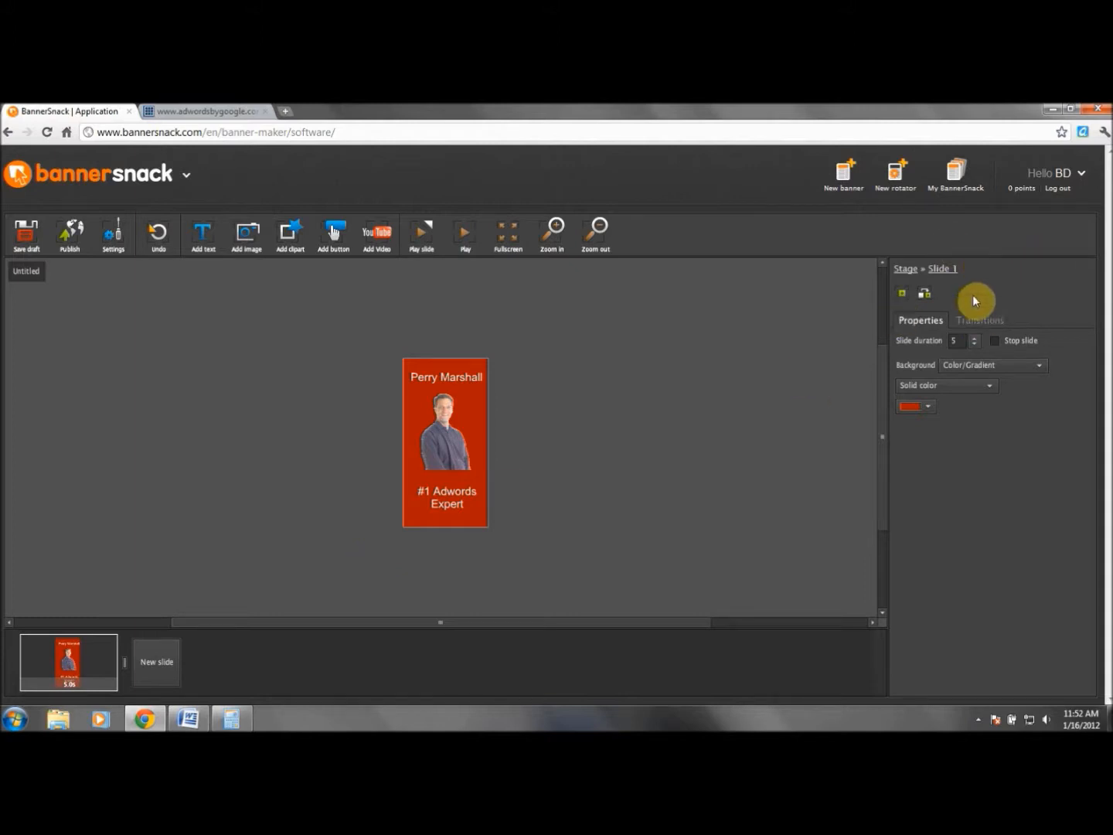
left_click(976, 344)
left_click_drag(976, 344, 977, 346)
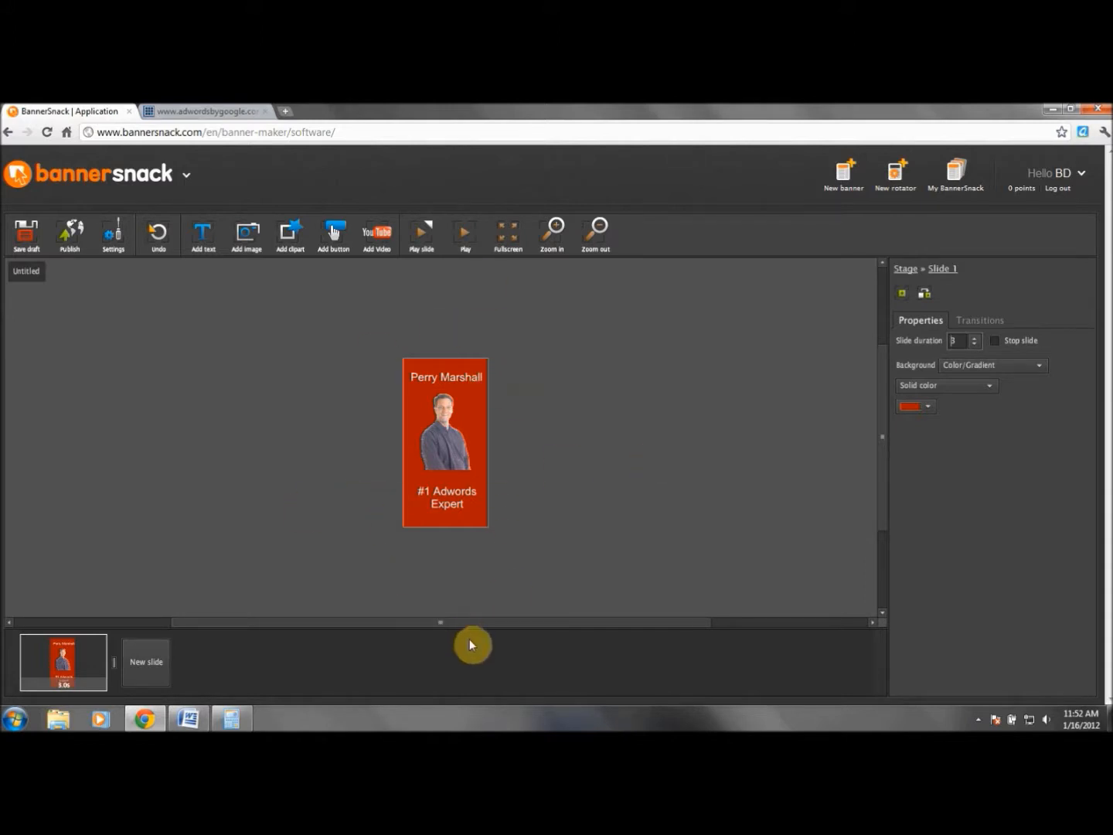
- Add a blank second slide and delete it again
left_click(150, 661)
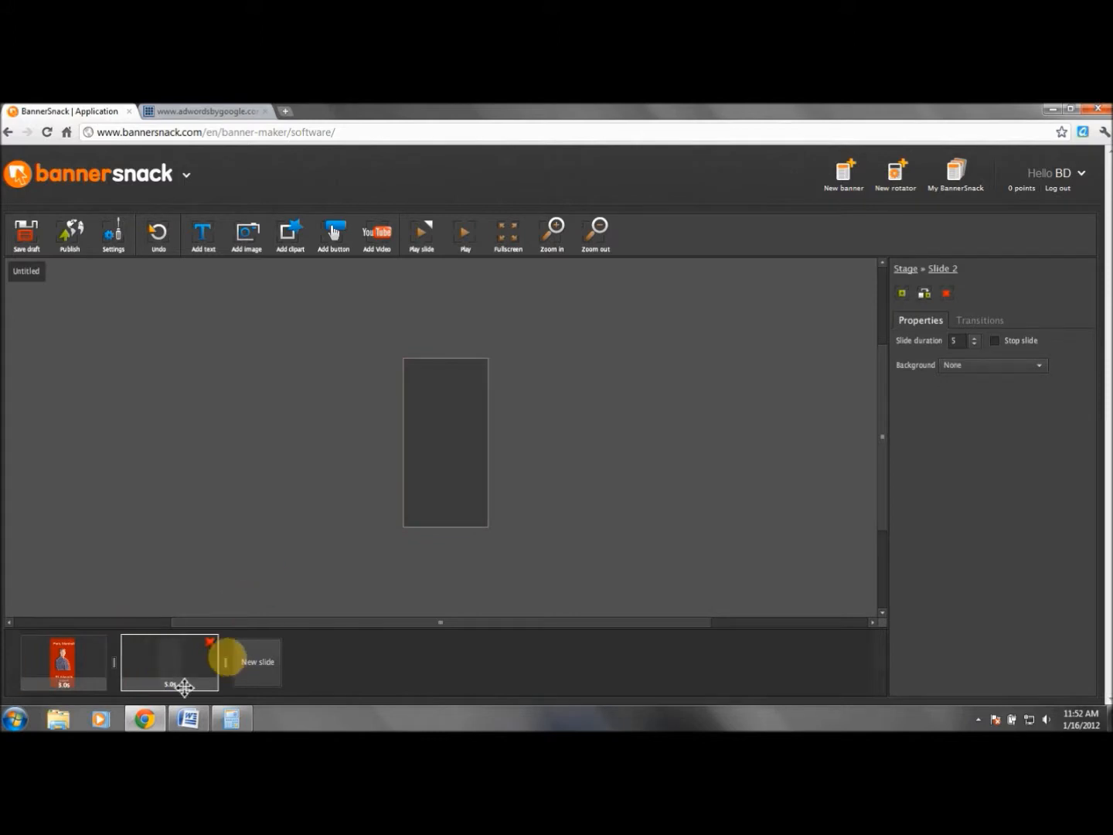
left_click(210, 641)
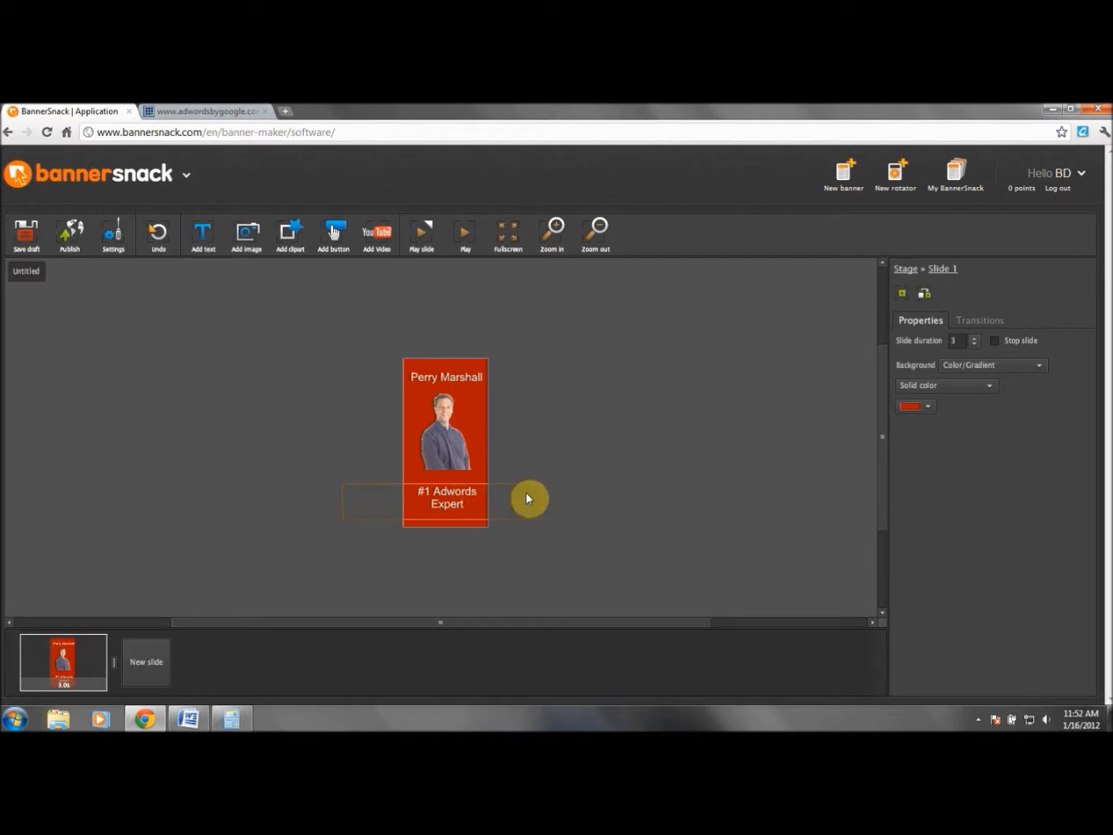
- Visit howtopowerpoint.org in a new browser tab, examine the sample banner on its Presentations page, and return to the BannerSnack editor
left_click(287, 112)
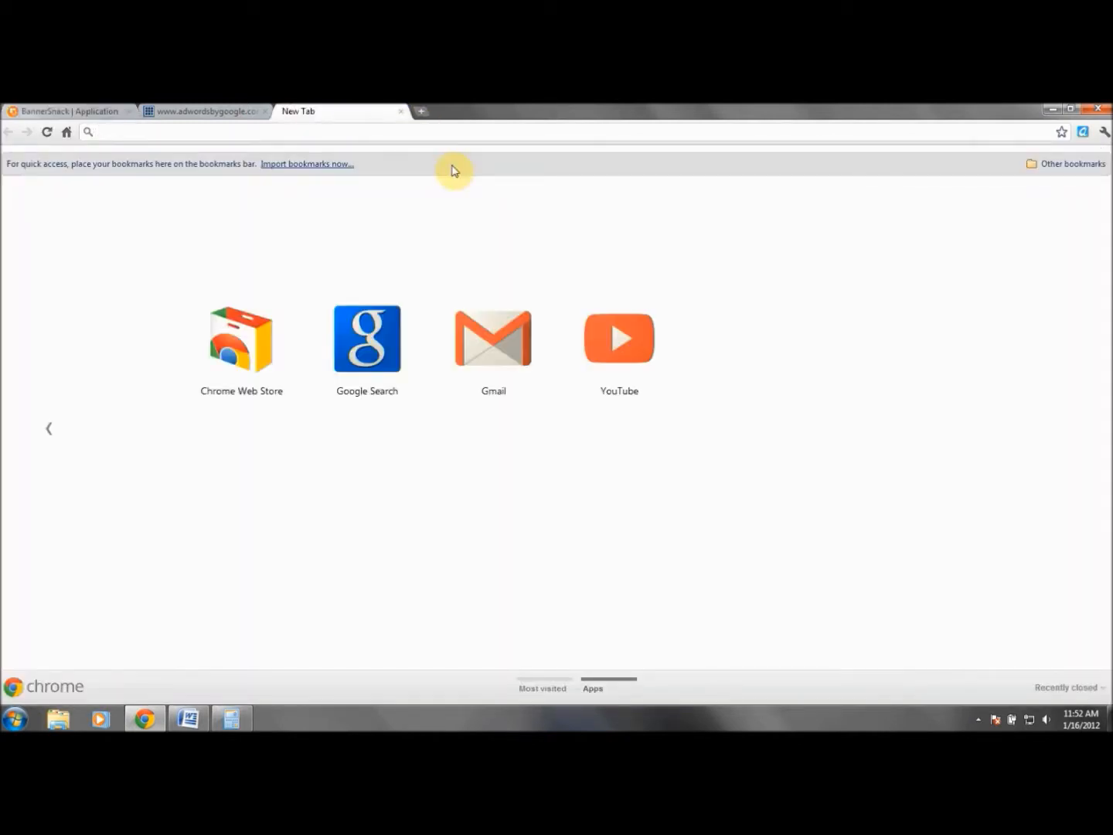
type("howtopowe")
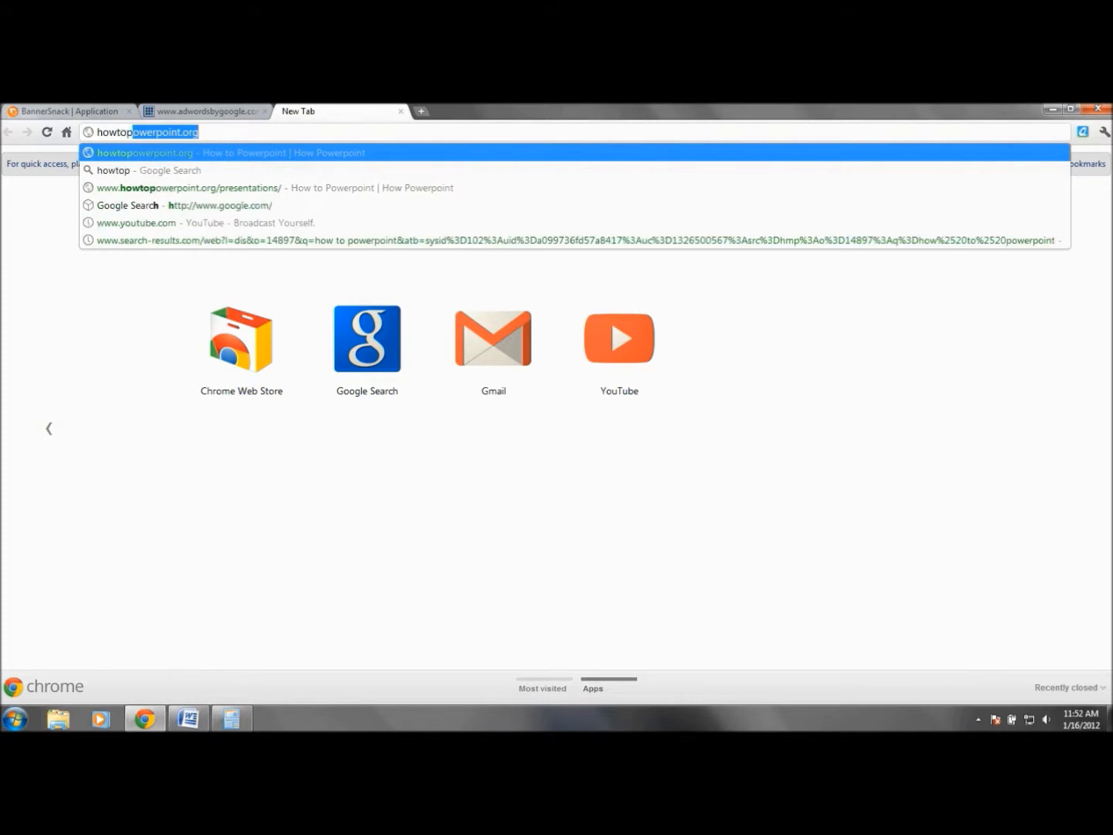
type("rpoint.org")
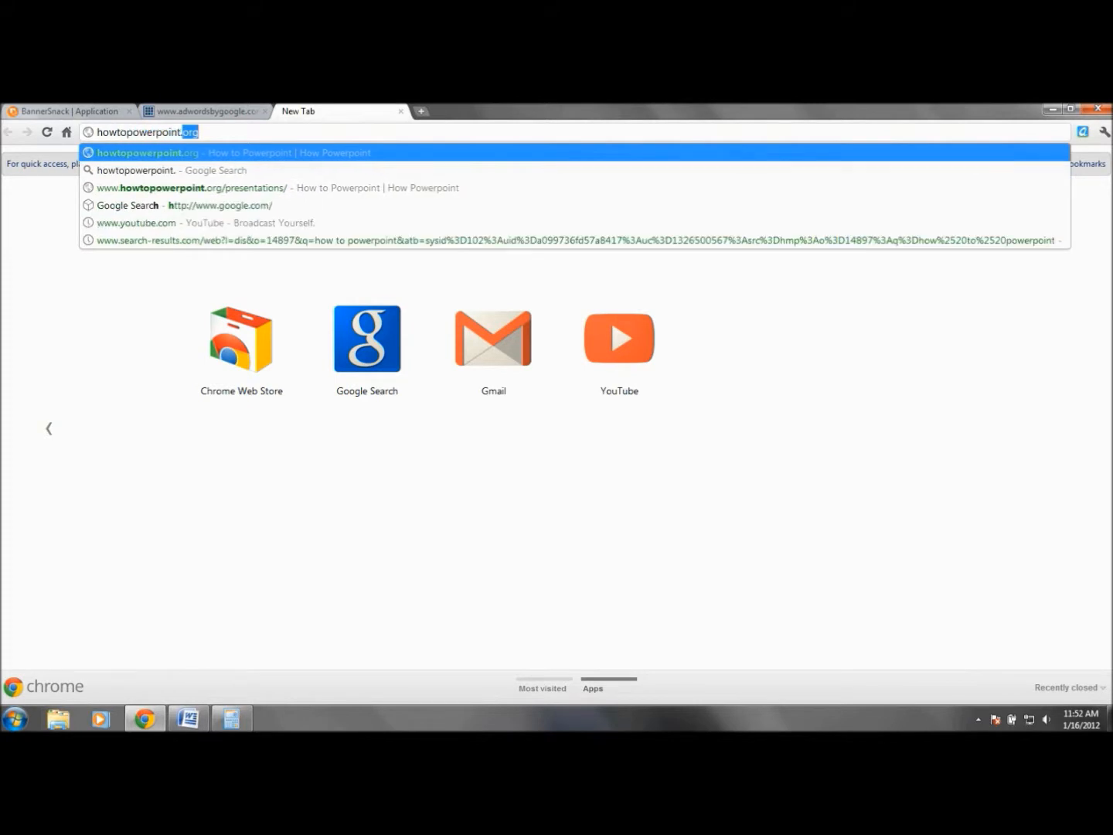
key("Return")
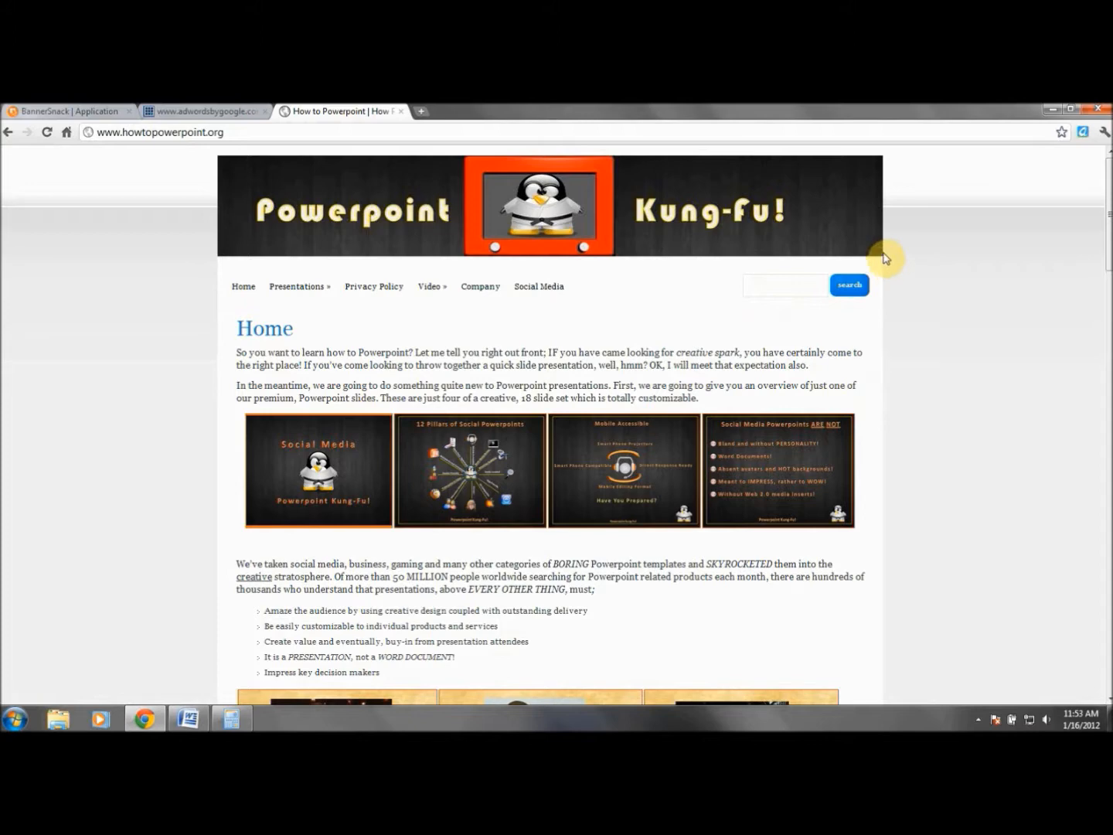
left_click(314, 291)
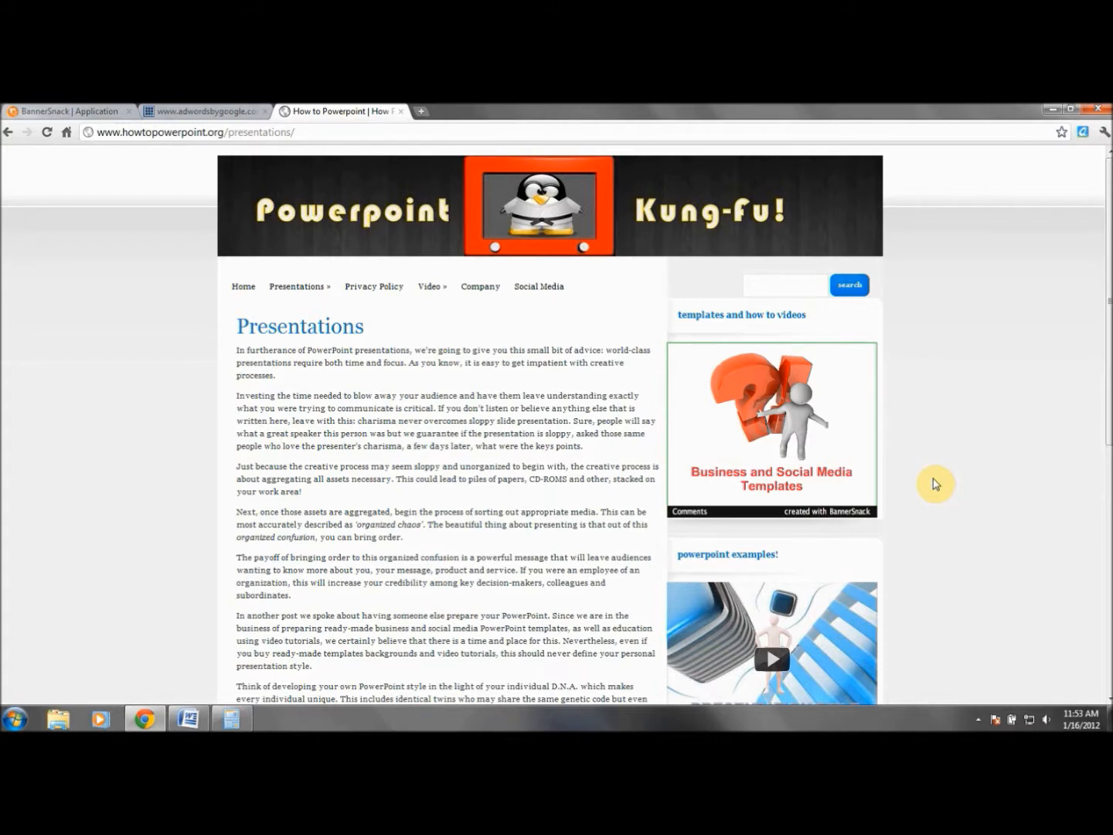
left_click(37, 108)
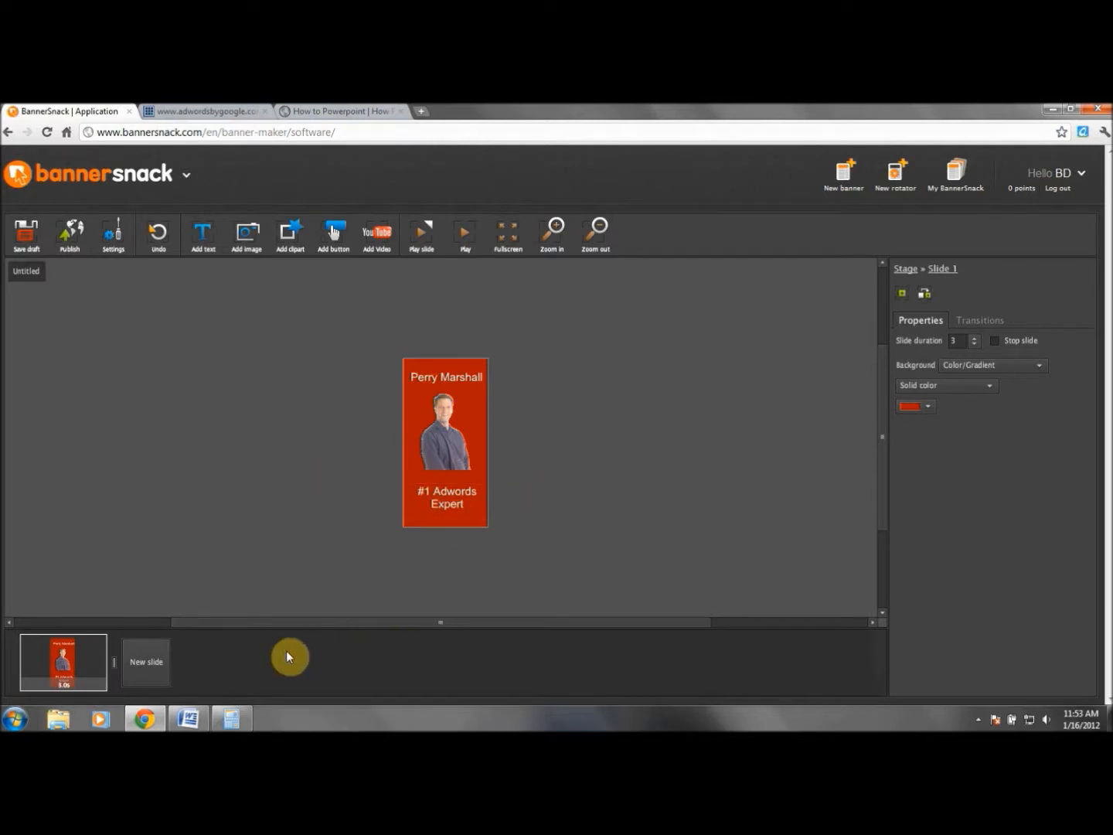
- Add a second slide and give it a solid orange Color/Gradient background
left_click(141, 665)
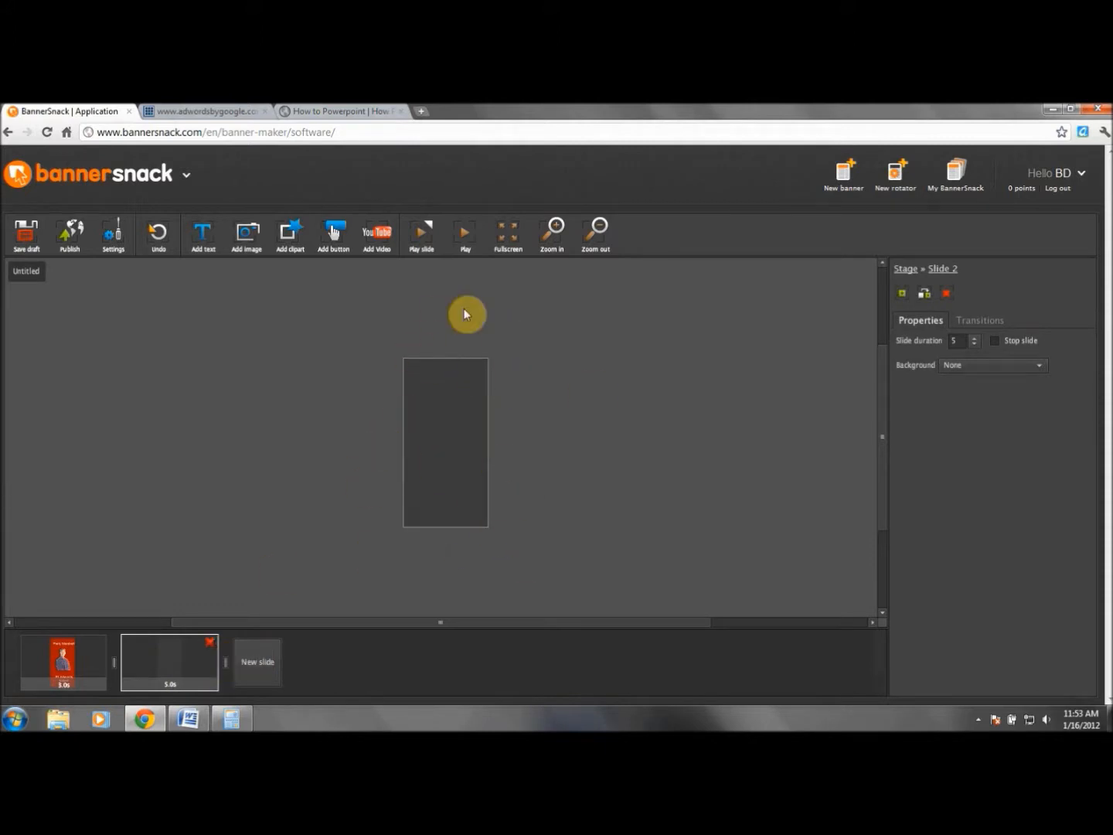
left_click(1039, 366)
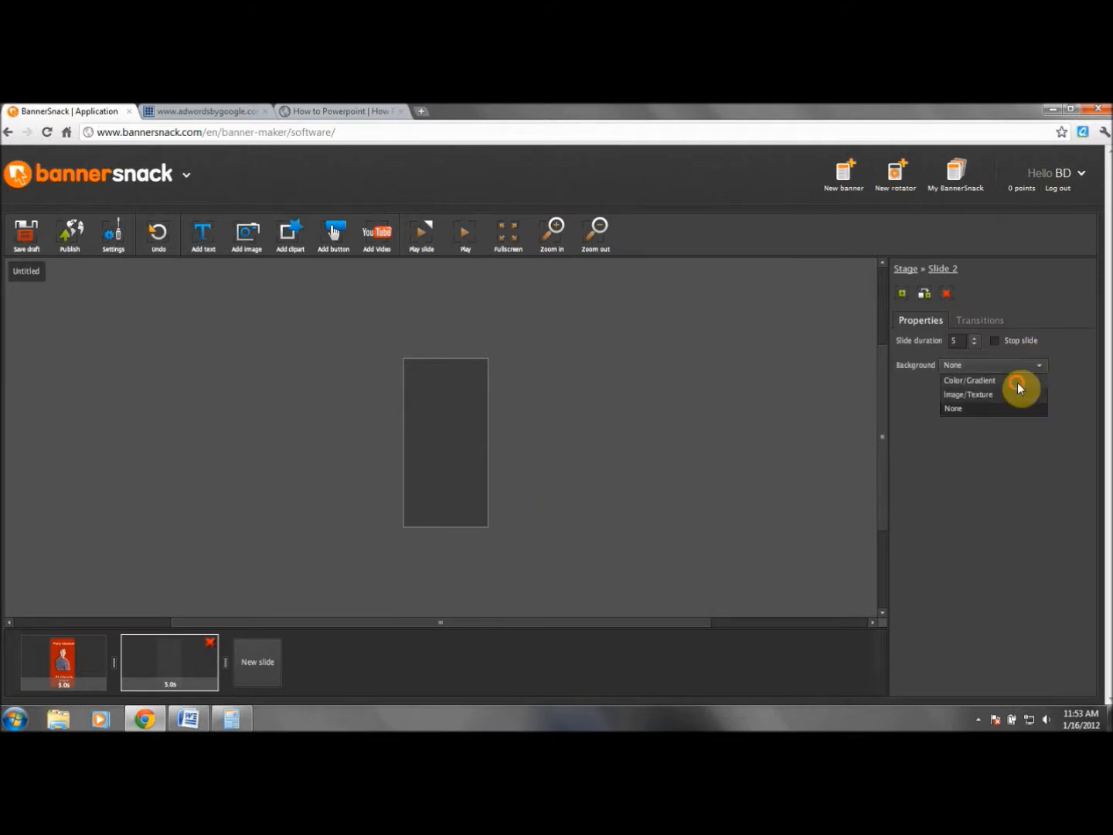
left_click(1018, 382)
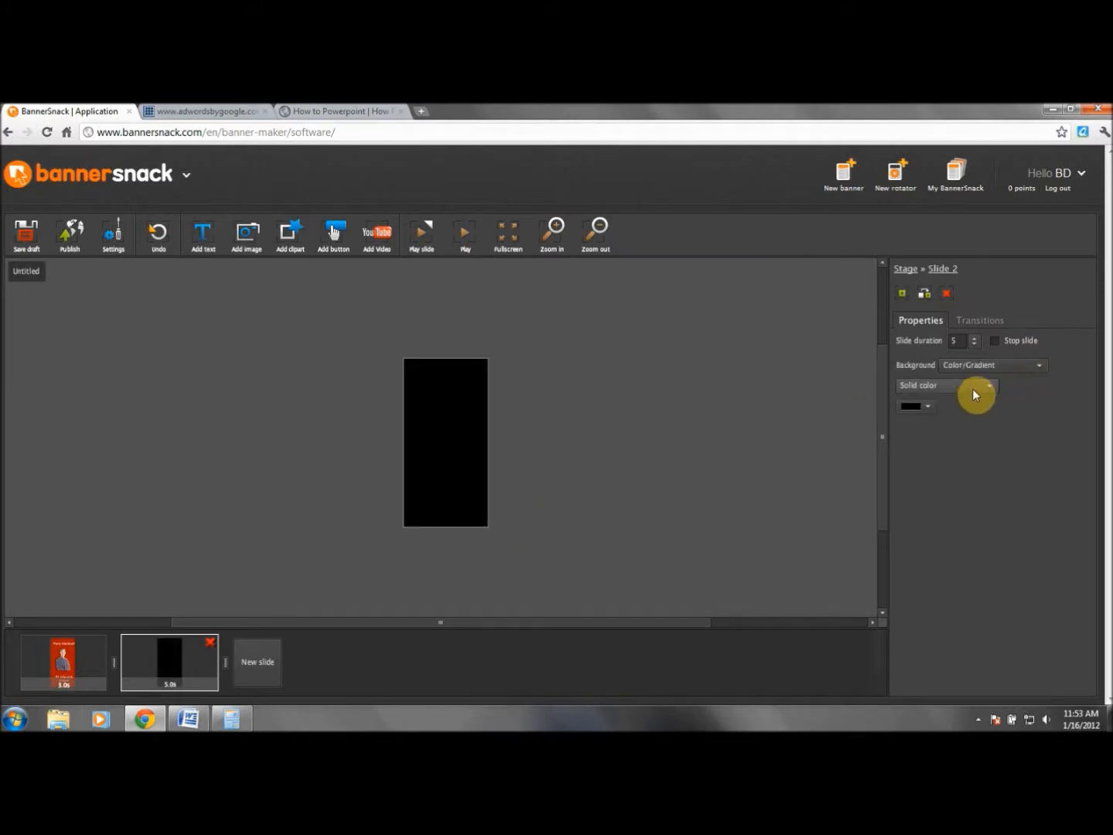
left_click(929, 407)
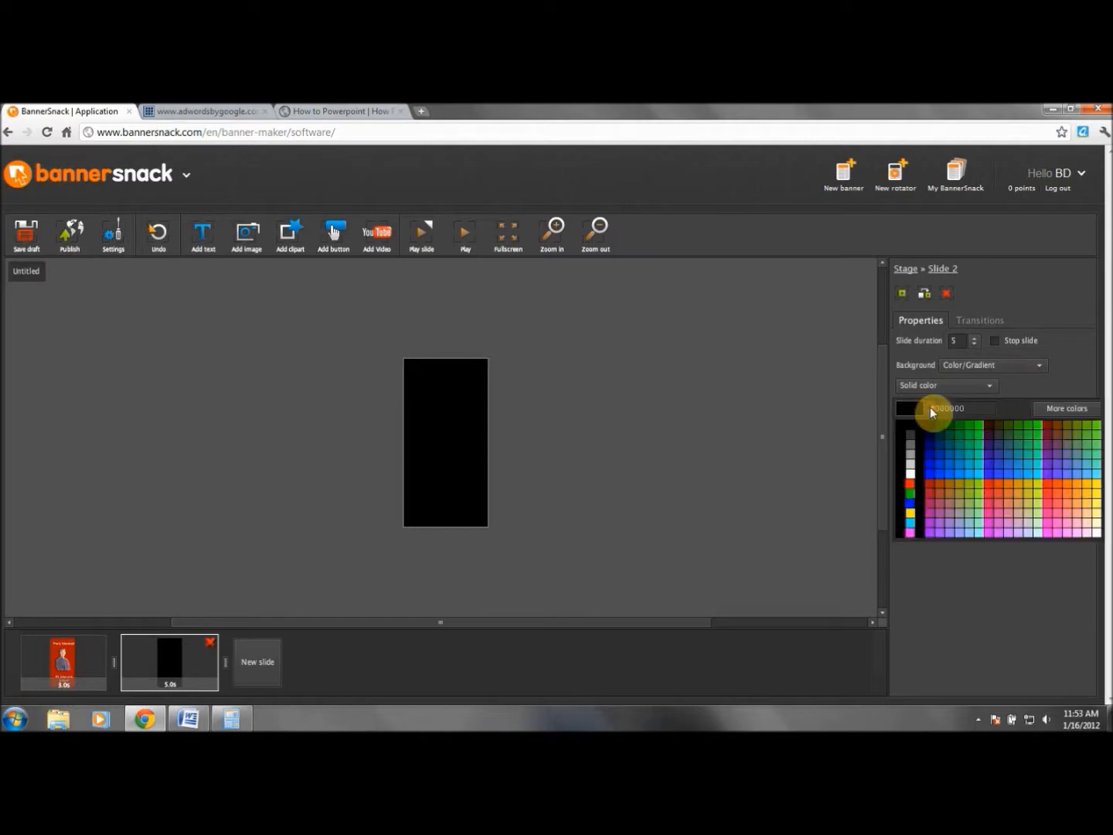
left_click(1080, 487)
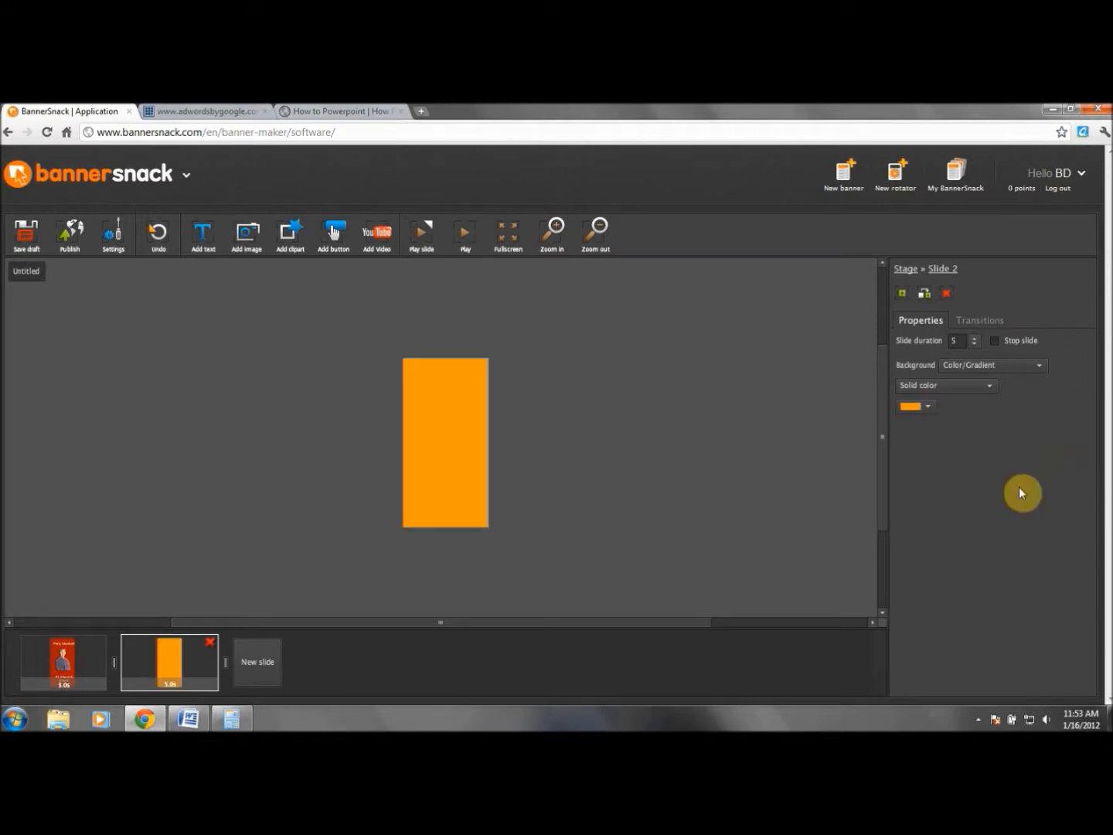
- Change slide 2's background to a darker orange and add the PM Cover gallery image as an object
left_click(925, 408)
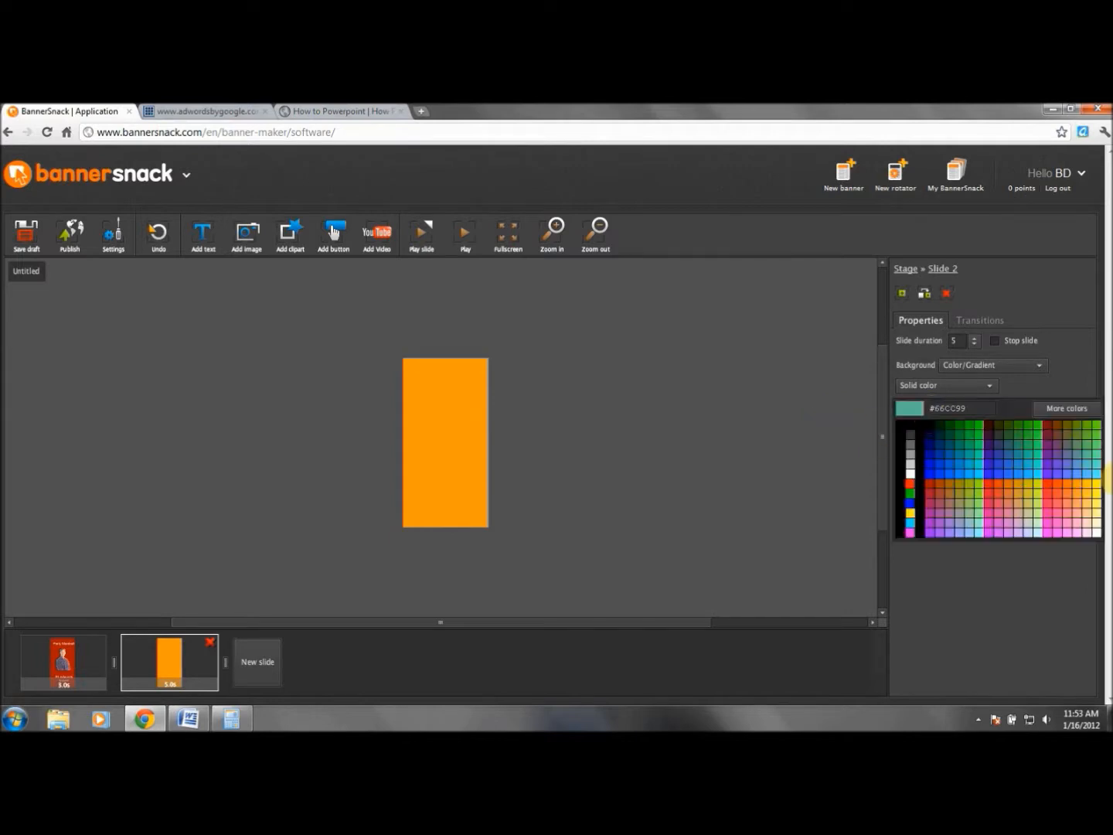
left_click(1069, 480)
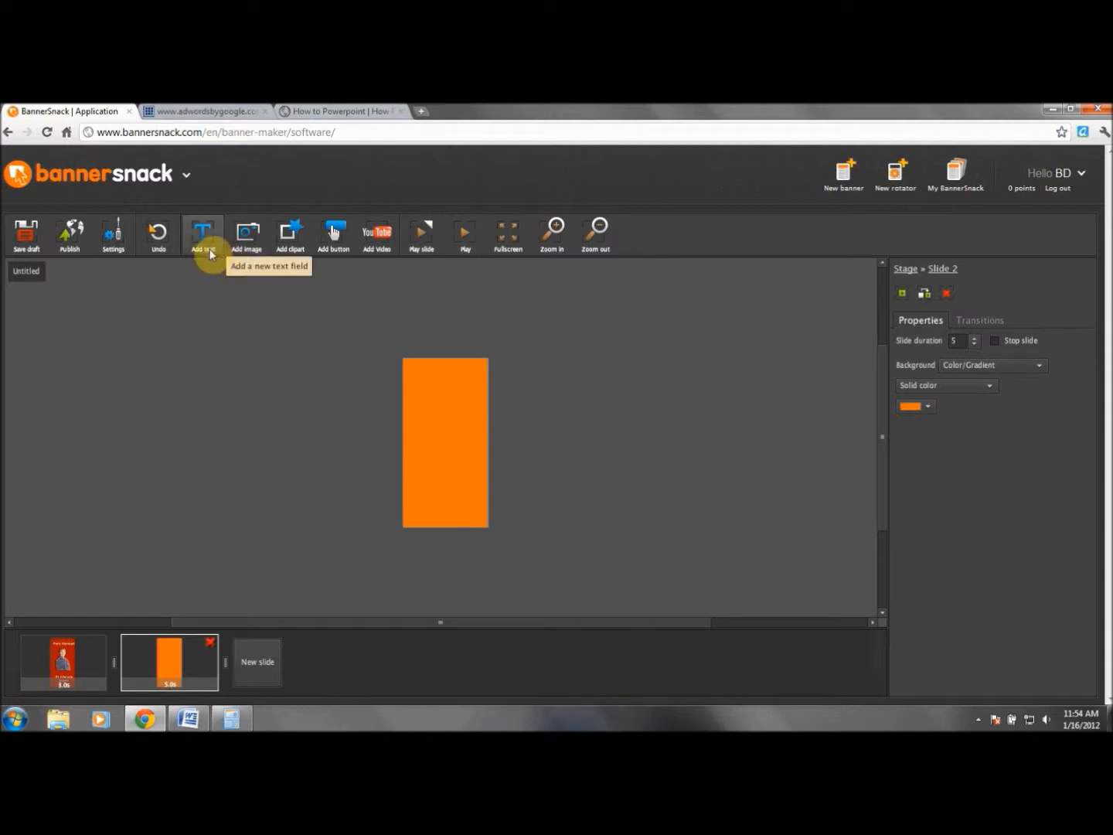
left_click(249, 236)
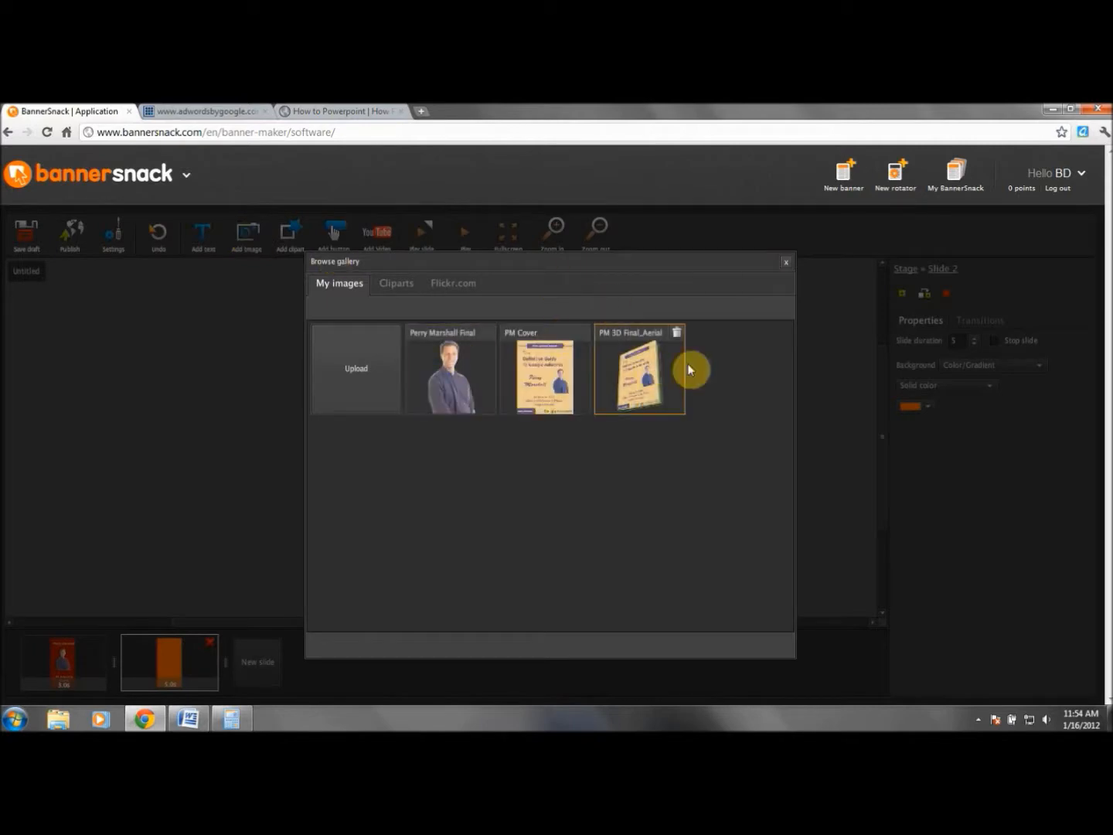
left_click(539, 374)
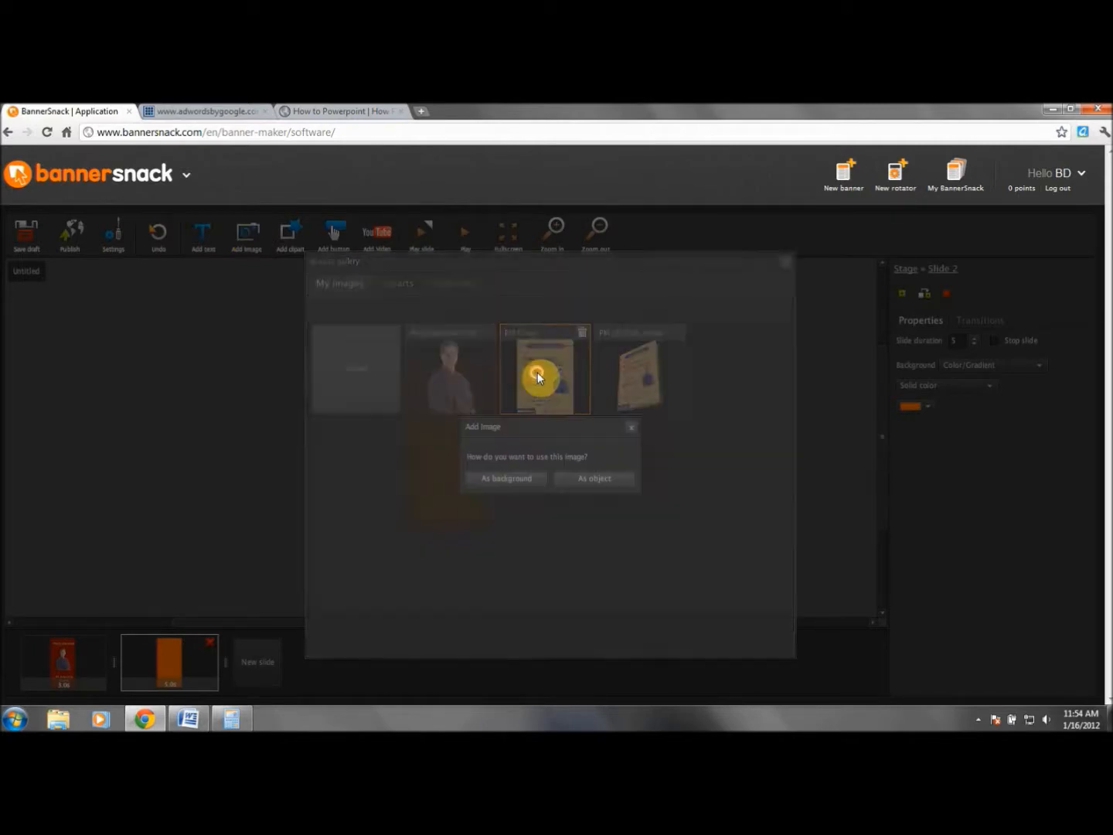
left_click(597, 478)
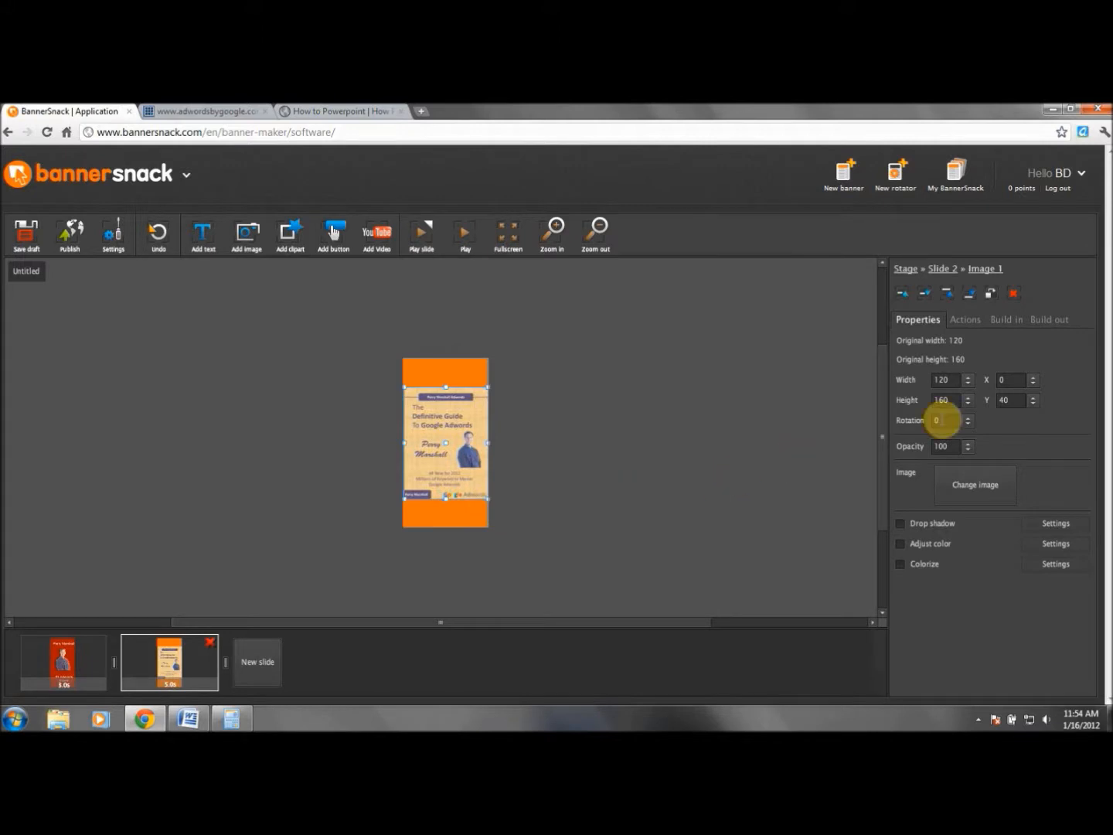
- Reduce the width of slide 2's cover image to 113
left_click(968, 385)
left_click(969, 385)
left_click(969, 385)
left_click(969, 385)
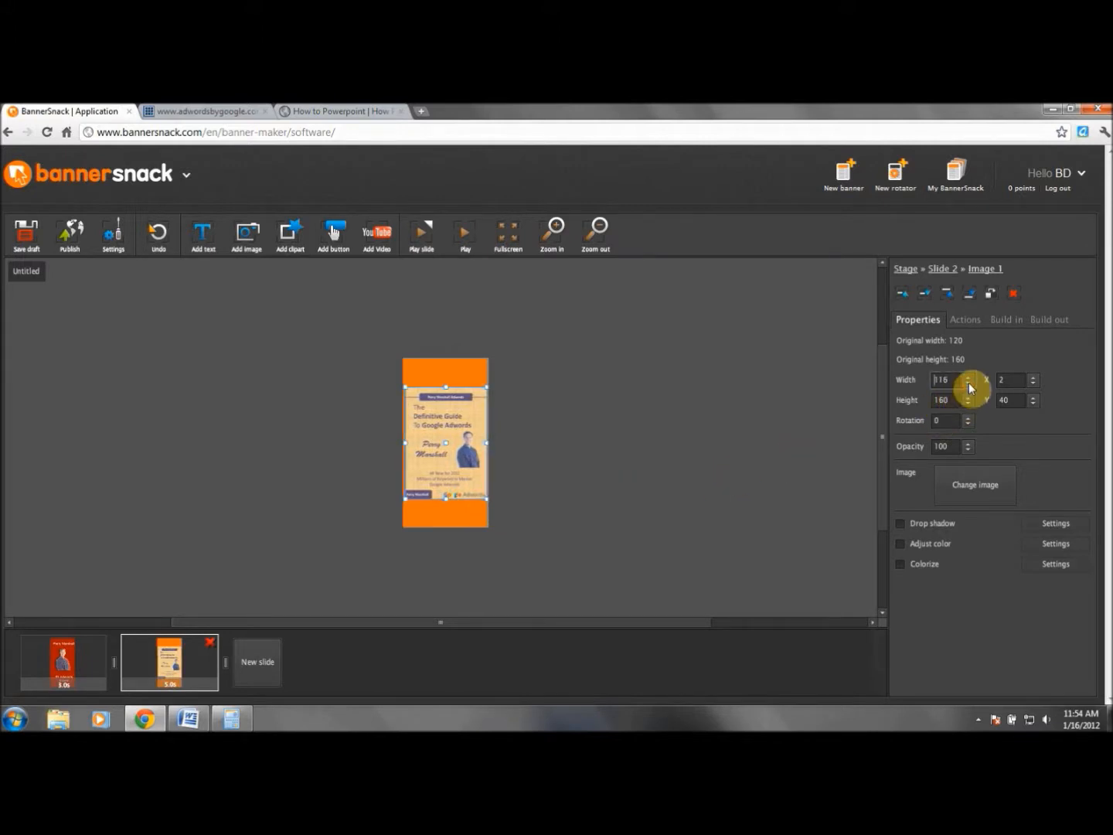
left_click(969, 386)
left_click(968, 386)
left_click(969, 389)
- Reduce the height of slide 2's cover image to 127
left_click(969, 399)
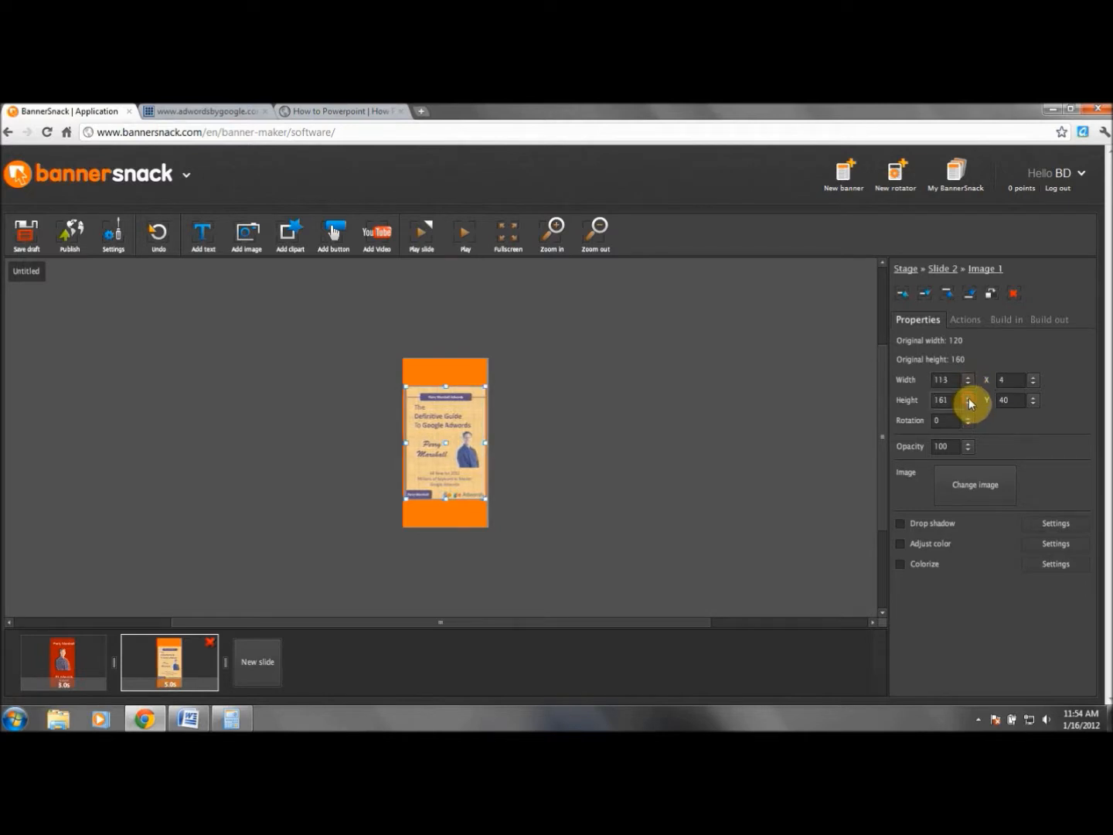
left_click(969, 402)
left_click(968, 403)
left_click(968, 403)
left_click(968, 403)
left_click(969, 402)
left_click(969, 402)
left_click(969, 403)
left_click(969, 403)
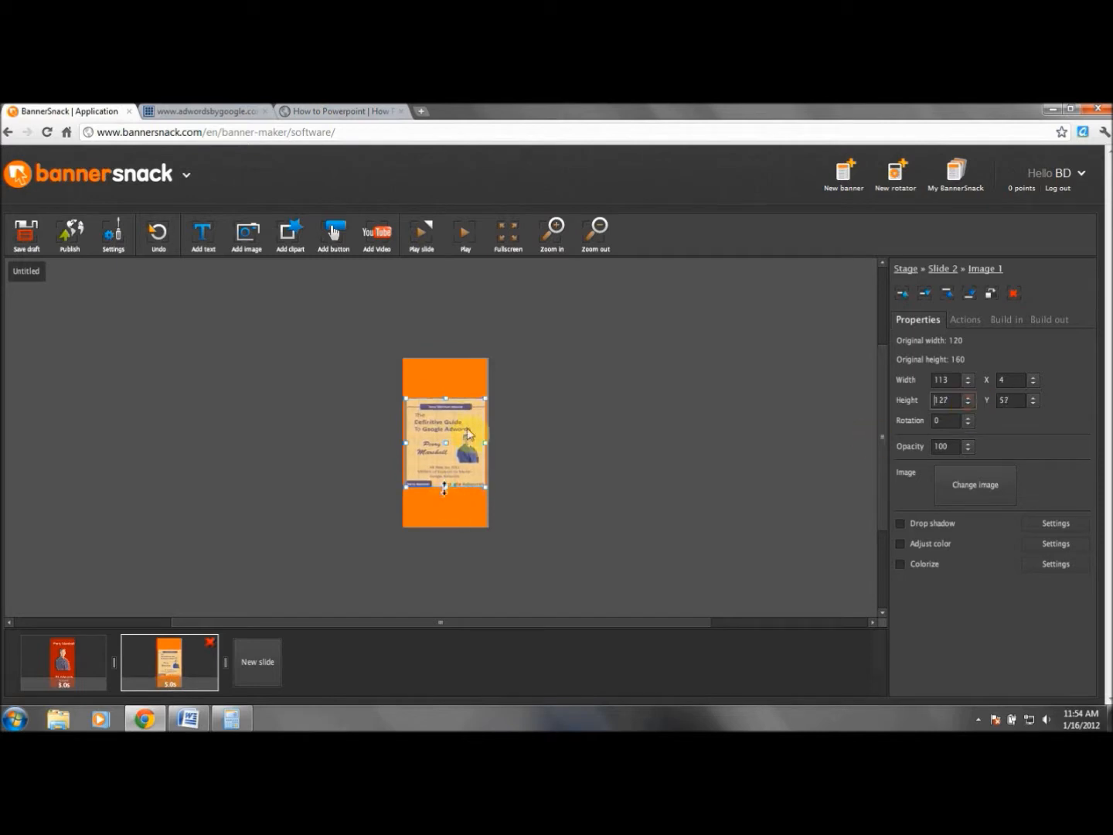
- Move the cover image slightly down on slide 2, to X 3 and Y 62
mouse_move(458, 428)
left_mouse_down()
mouse_move(457, 391)
mouse_move(458, 434)
left_mouse_up()
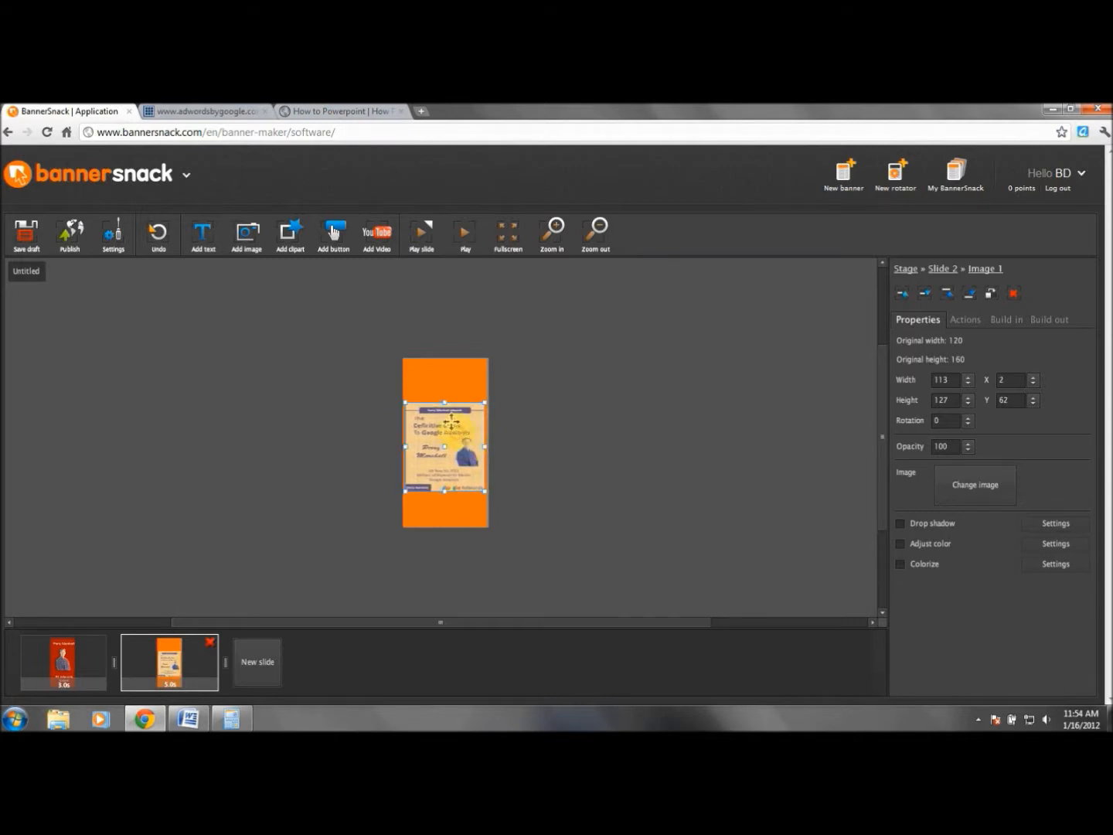
left_click_drag(460, 439, 460, 439)
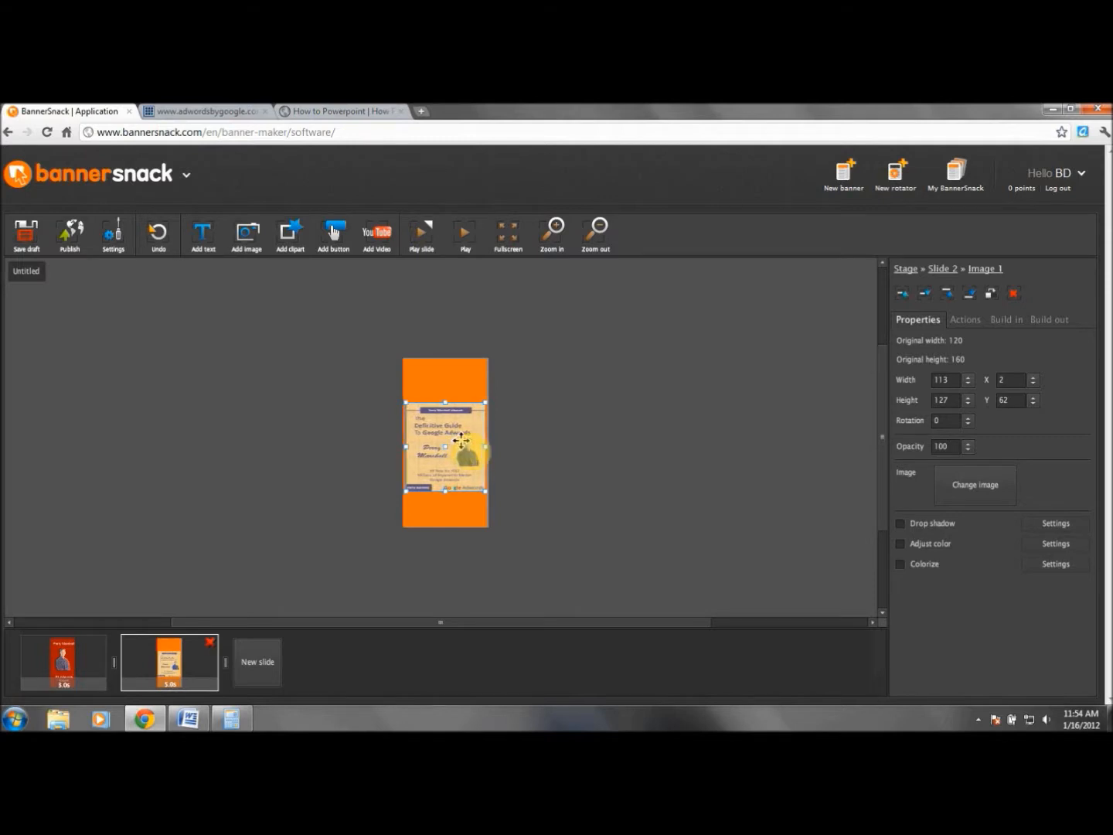
left_click(473, 511)
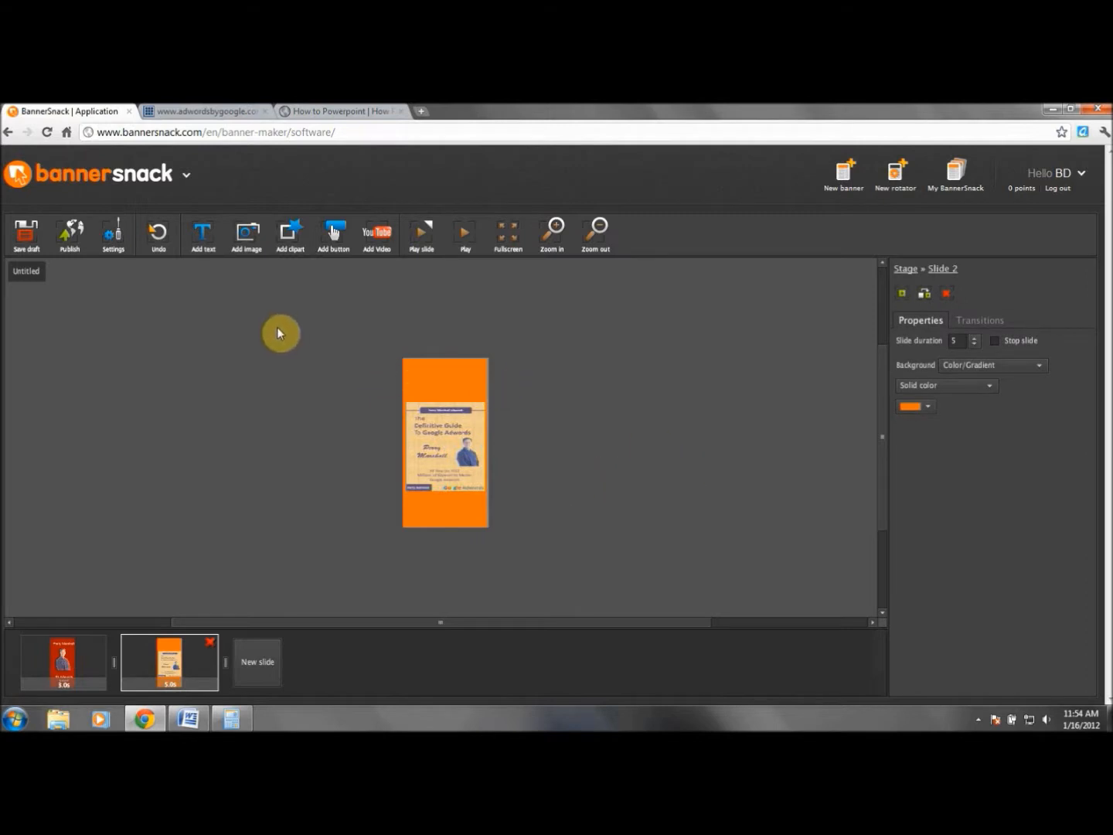
- Add a text field above the cover image on slide 2 reading "Google Adwords"
left_click(203, 234)
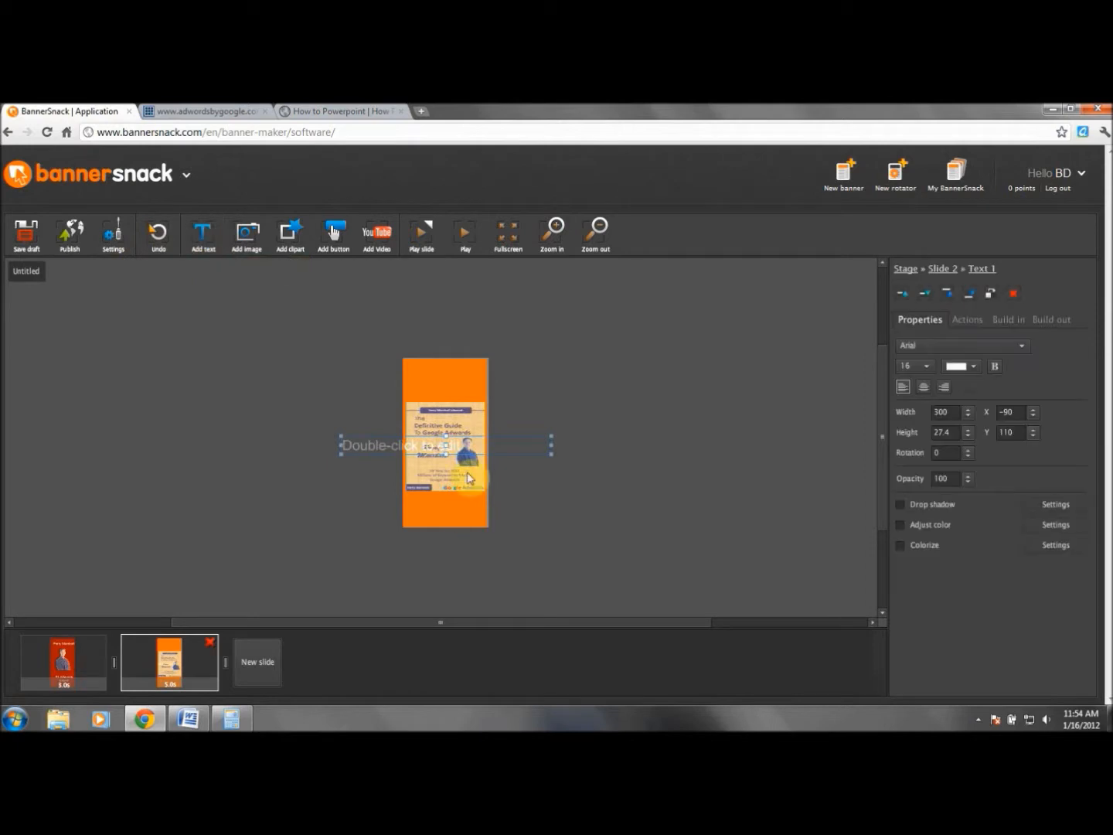
left_click_drag(509, 454, 545, 393)
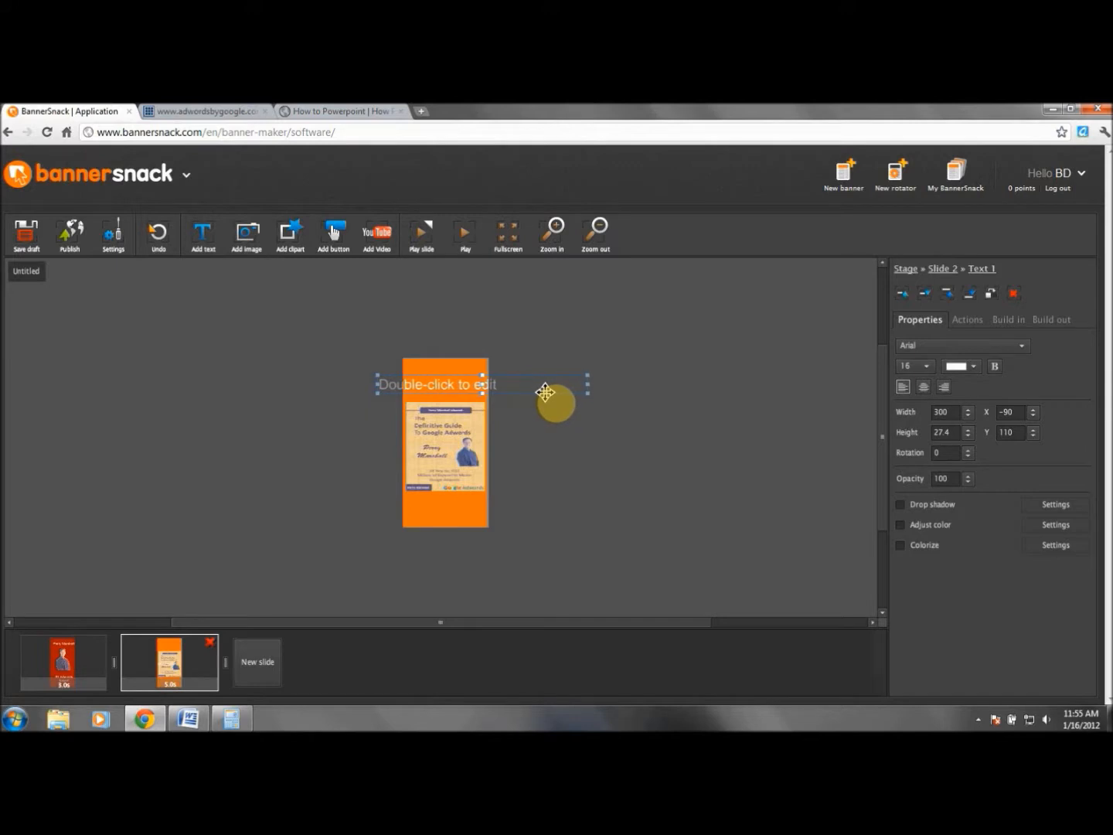
double_click(470, 384)
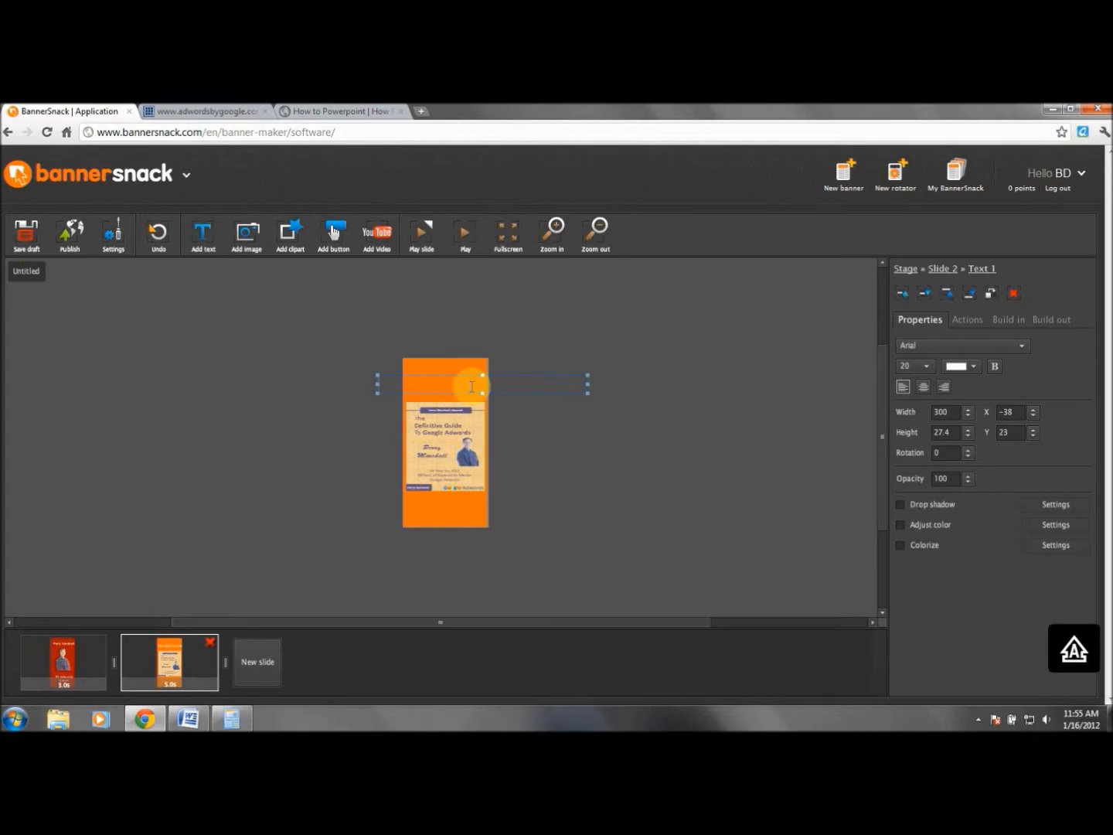
type("Google Adwords")
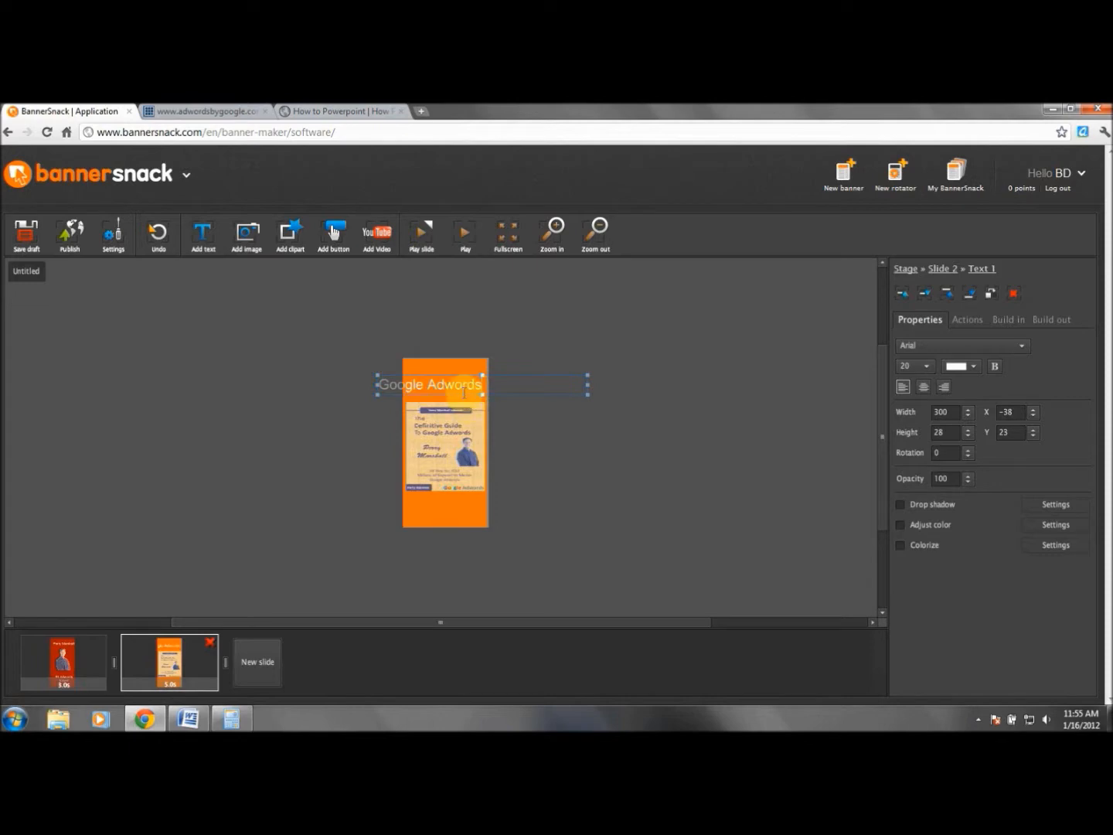
- Center-align the "Google Adwords" text and shift its field to X -89
left_click_drag(491, 385, 366, 381)
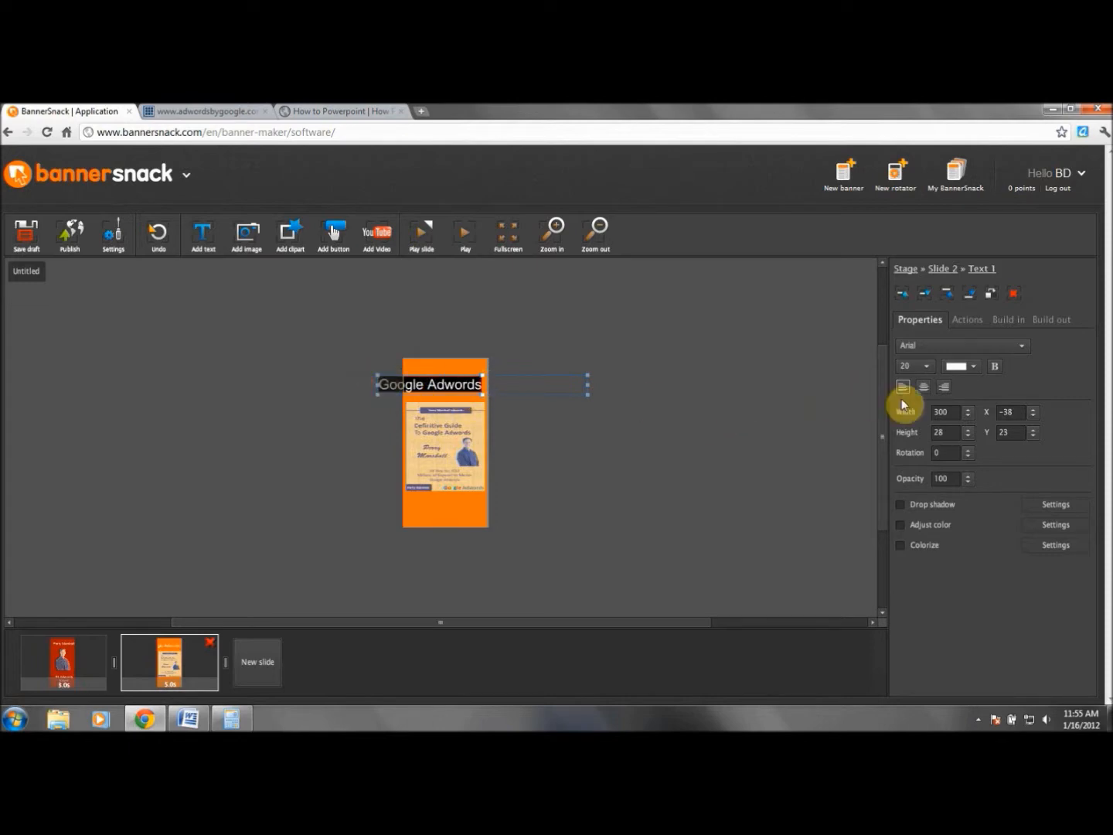
left_click(924, 387)
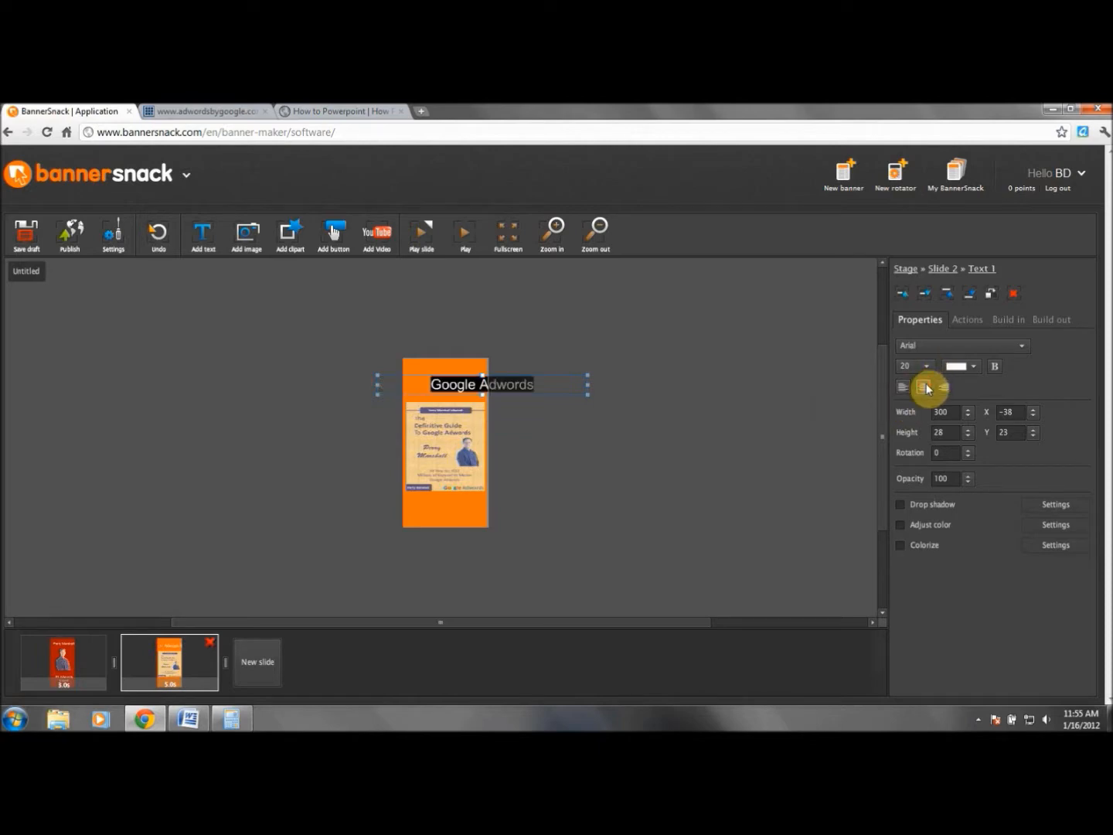
left_click(1033, 409)
left_click_drag(1034, 415, 1035, 420)
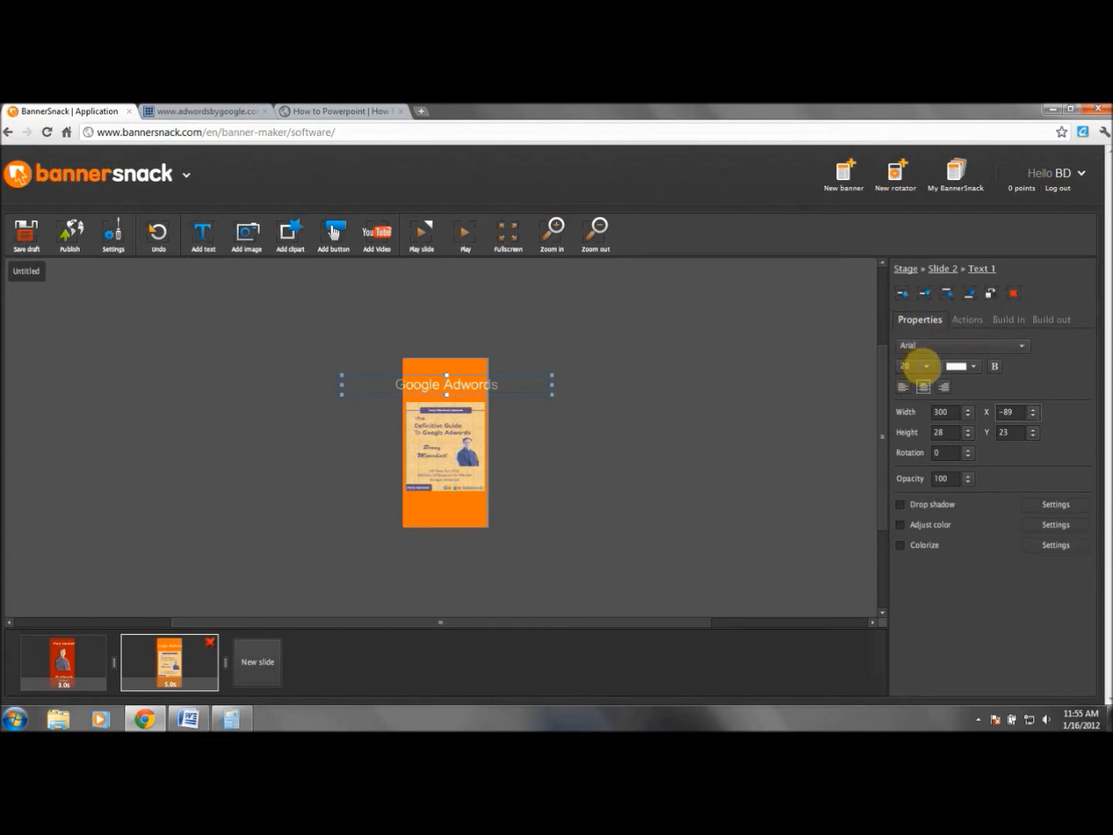
- Set the "Google Adwords" text's font size to 16
left_click(925, 367)
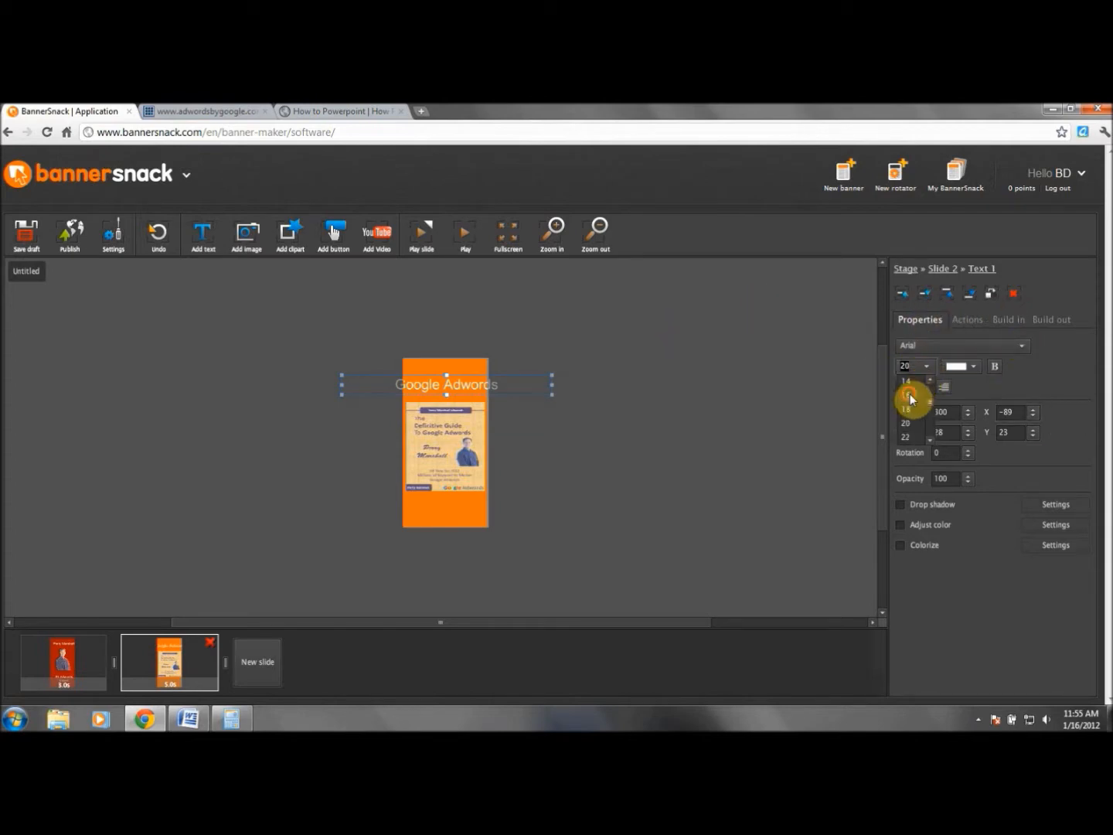
left_click(910, 394)
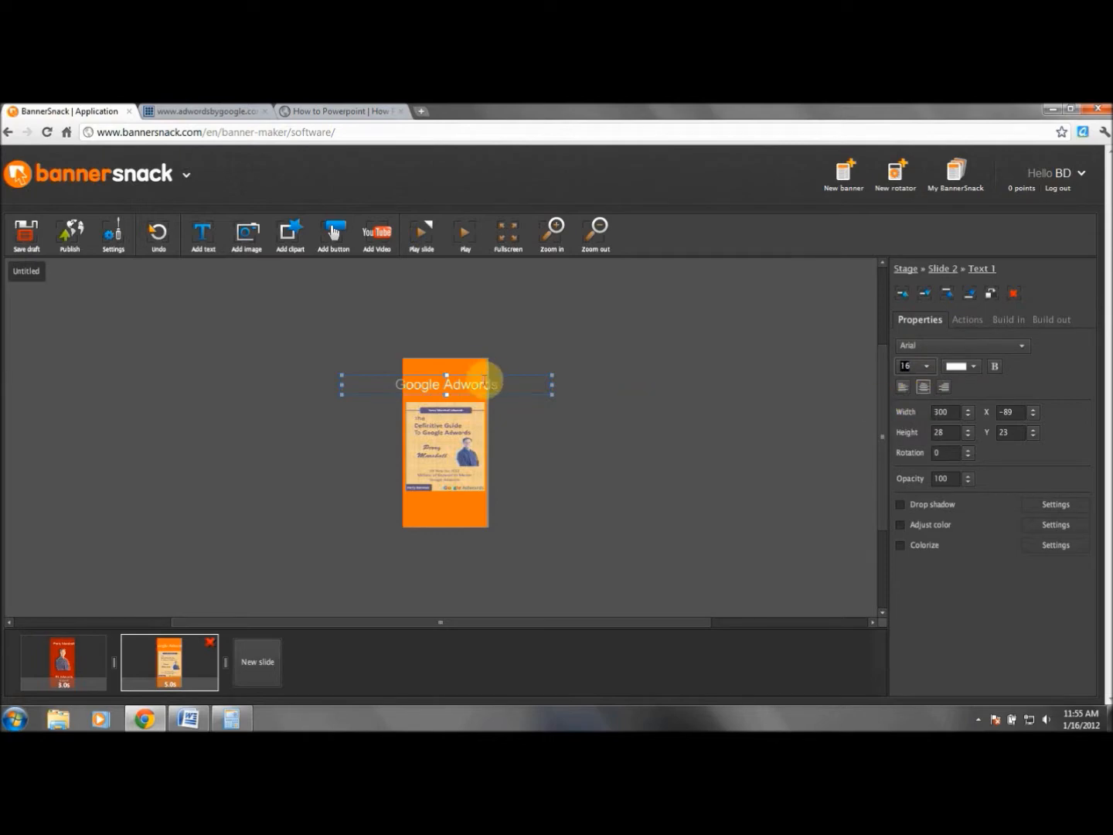
left_click_drag(415, 386, 545, 384)
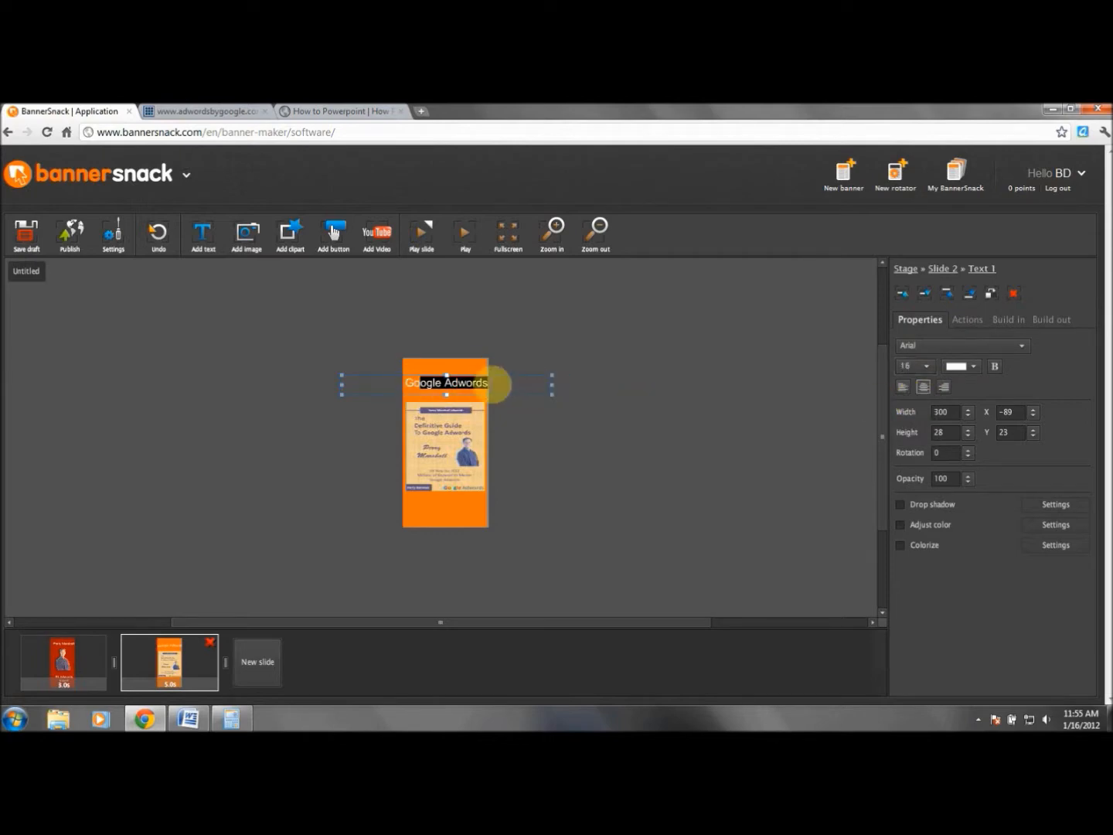
left_click(457, 366)
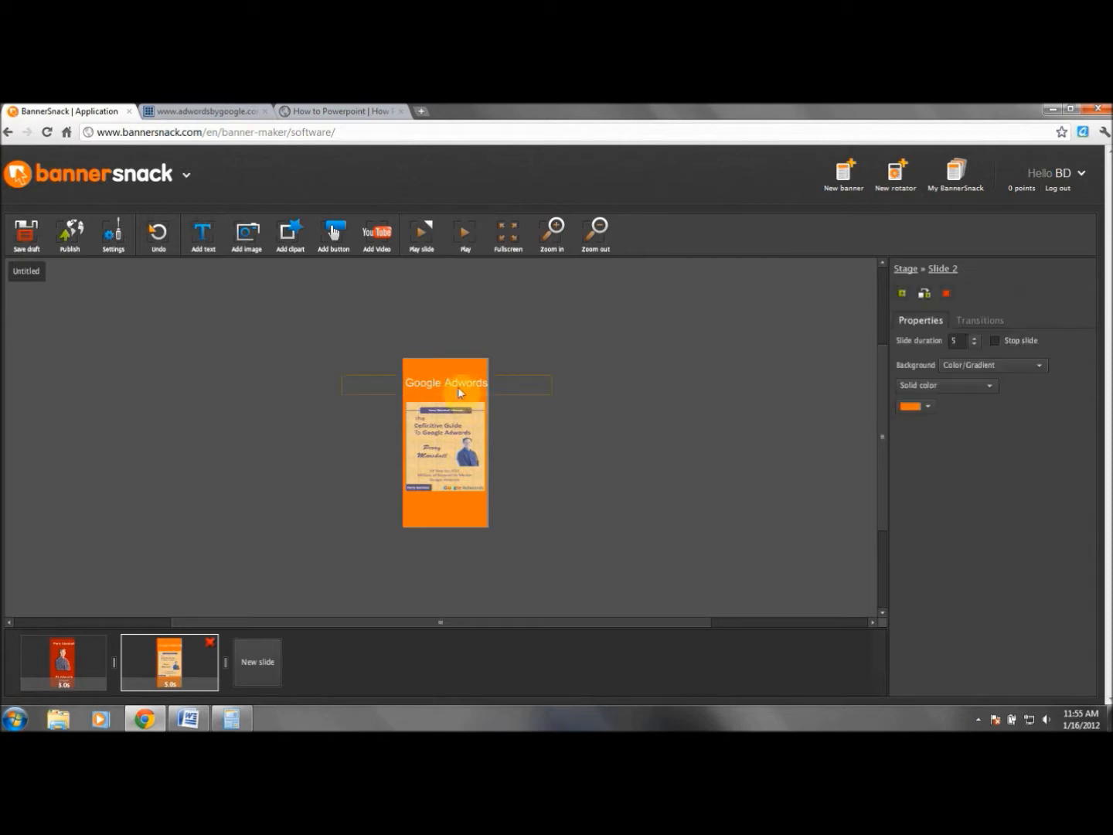
- Move the cover image up closer to the "Google Adwords" heading, to X 3 and Y 54
left_click(462, 382)
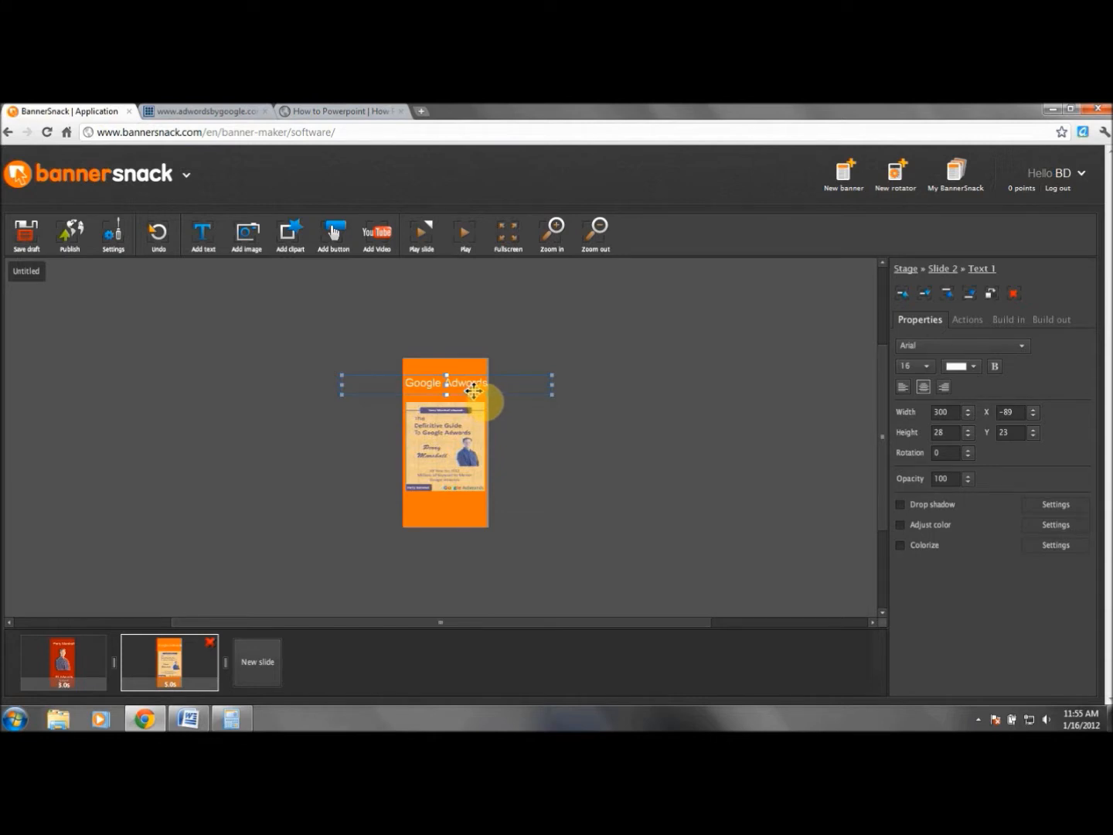
left_click(467, 428)
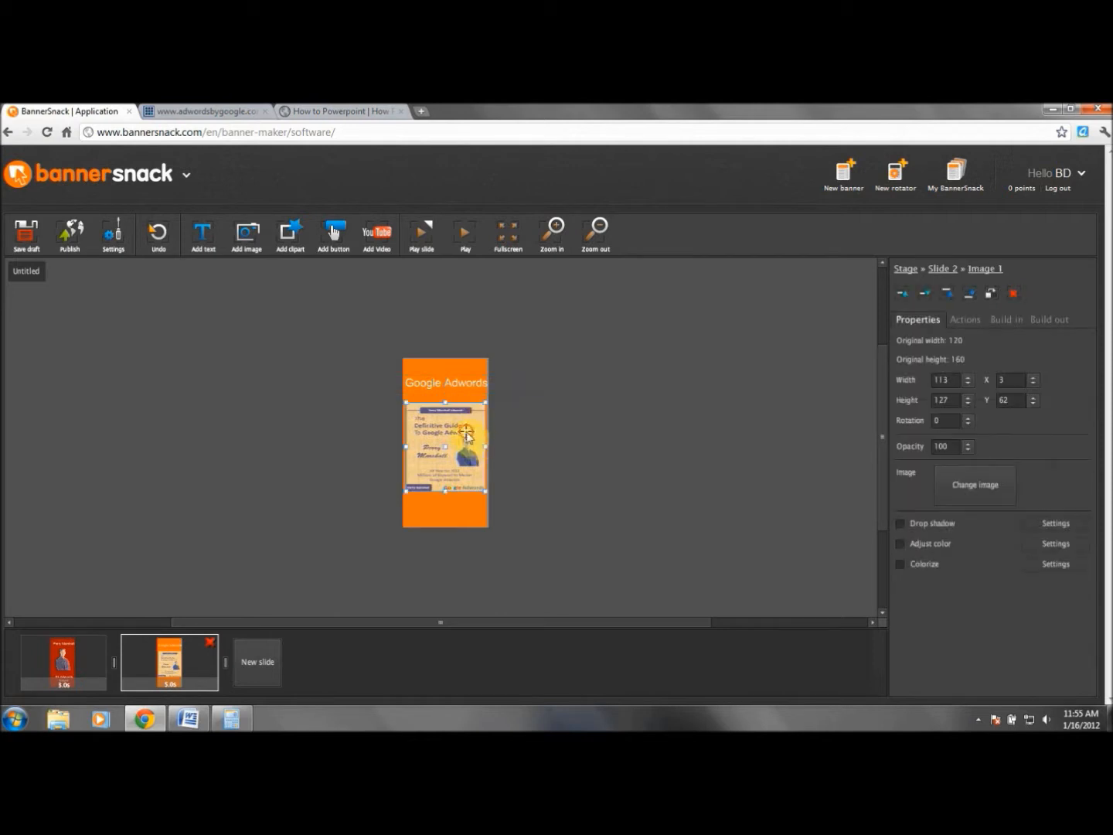
left_click_drag(466, 428, 466, 424)
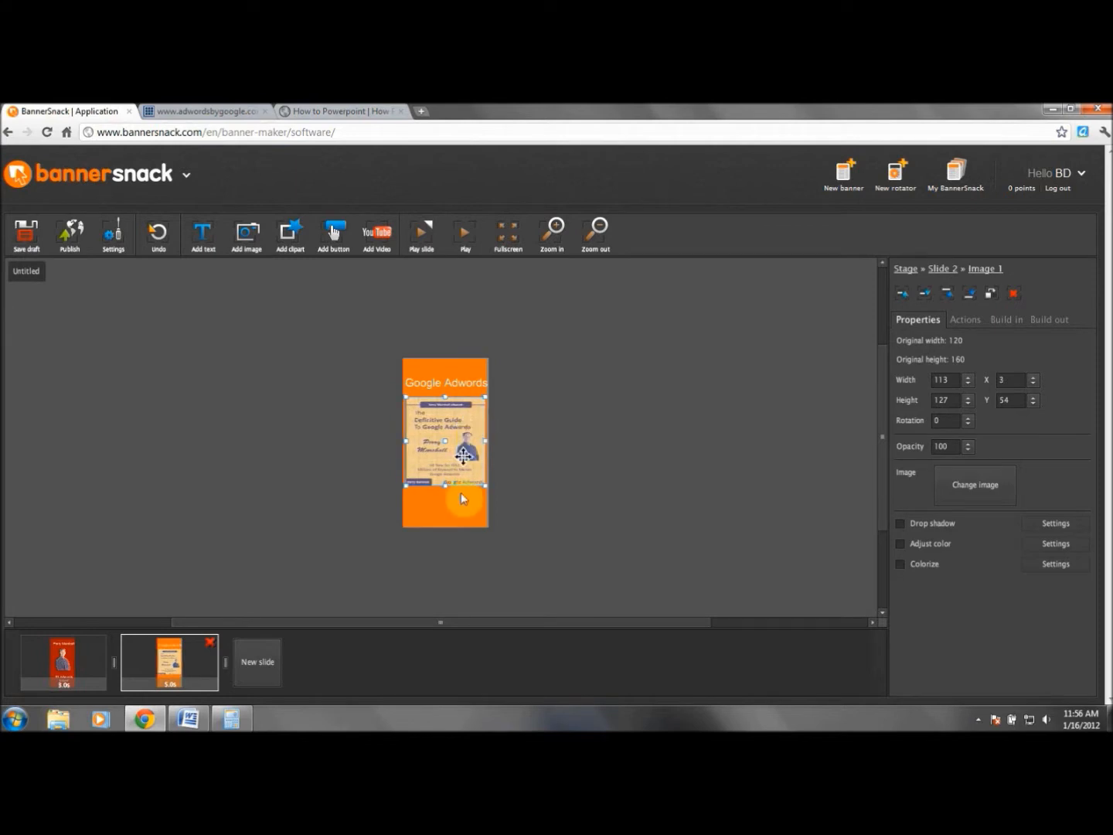
left_click(462, 515)
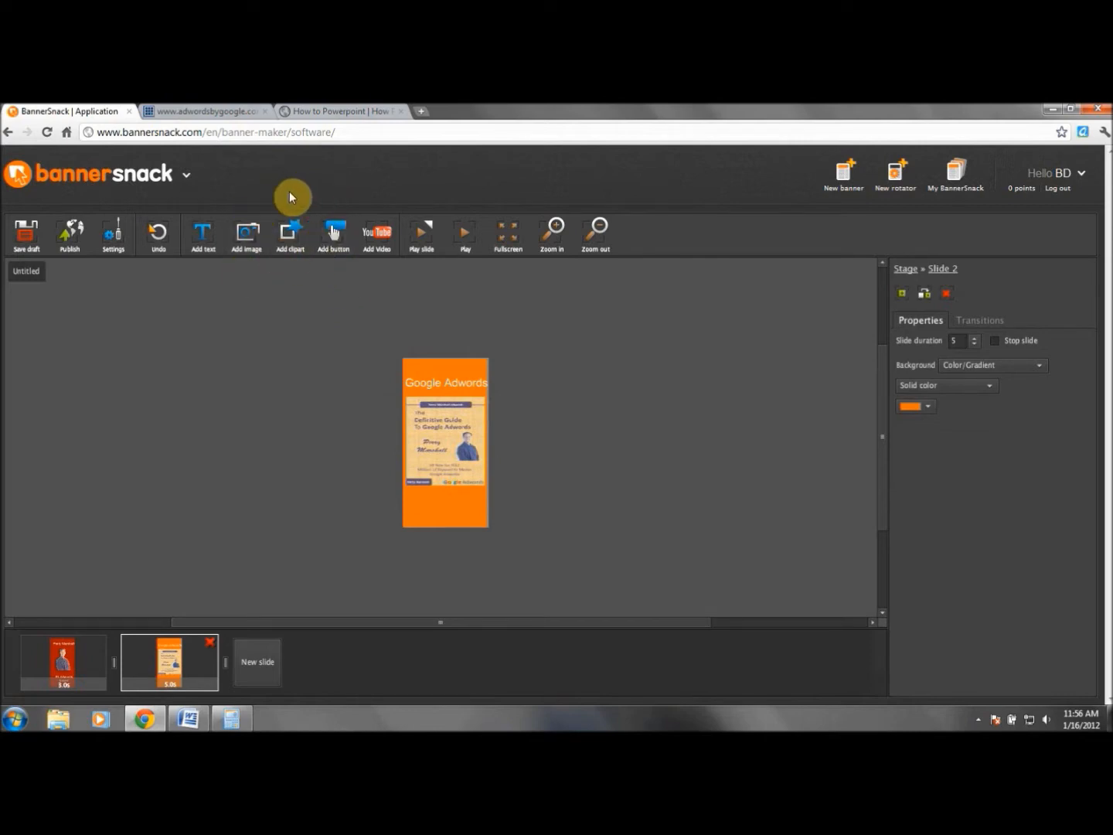
- Add a second, center-aligned text field below the cover image at X -82 and Y 197
left_click(202, 231)
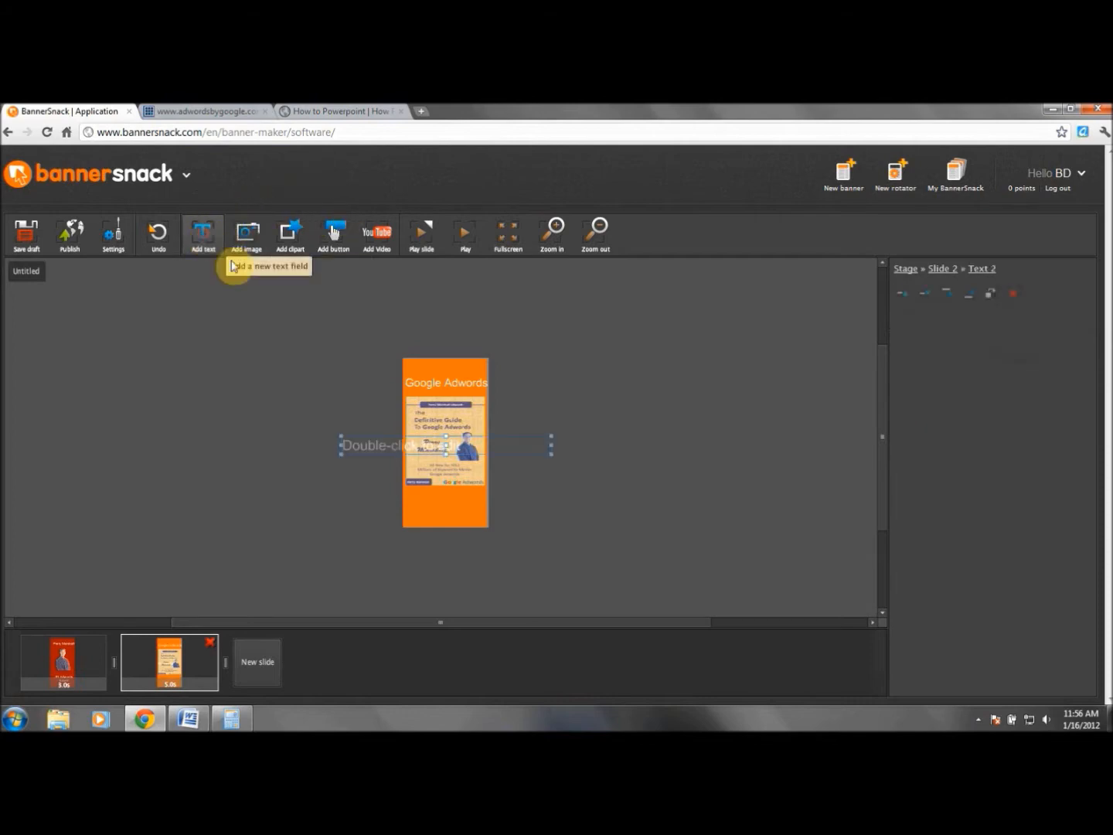
left_click_drag(519, 454, 556, 513)
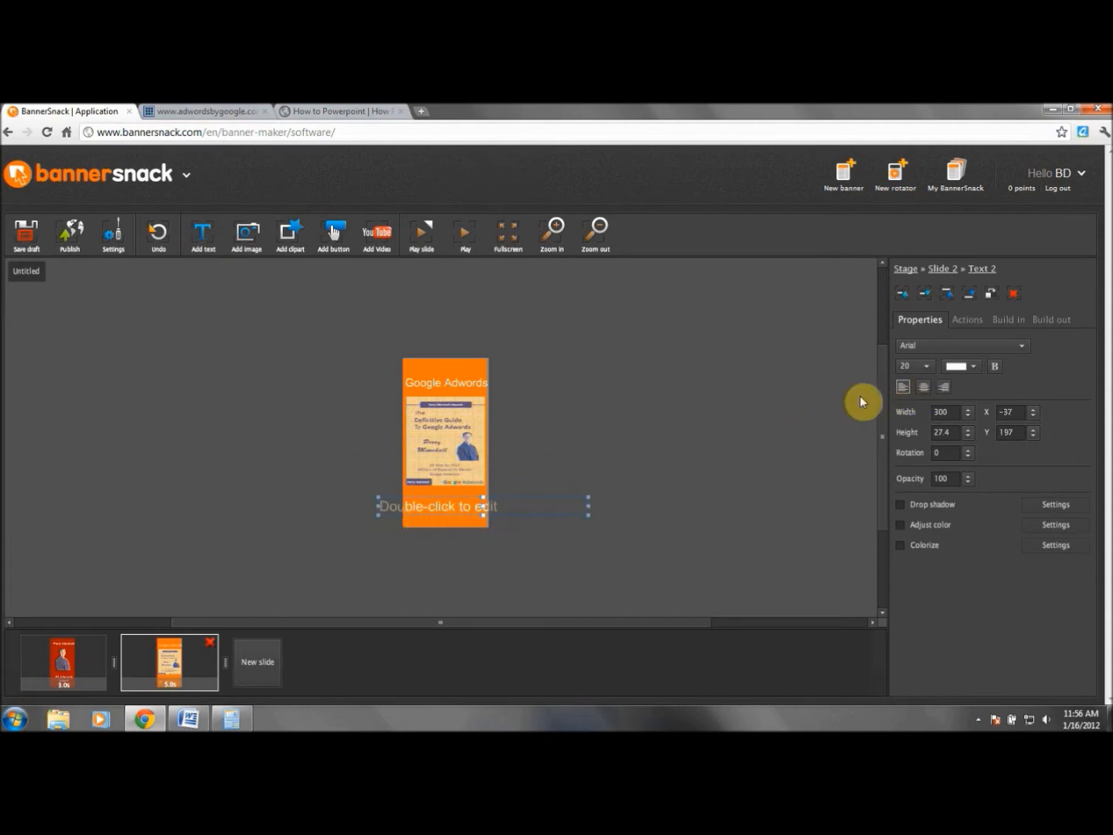
left_click(924, 384)
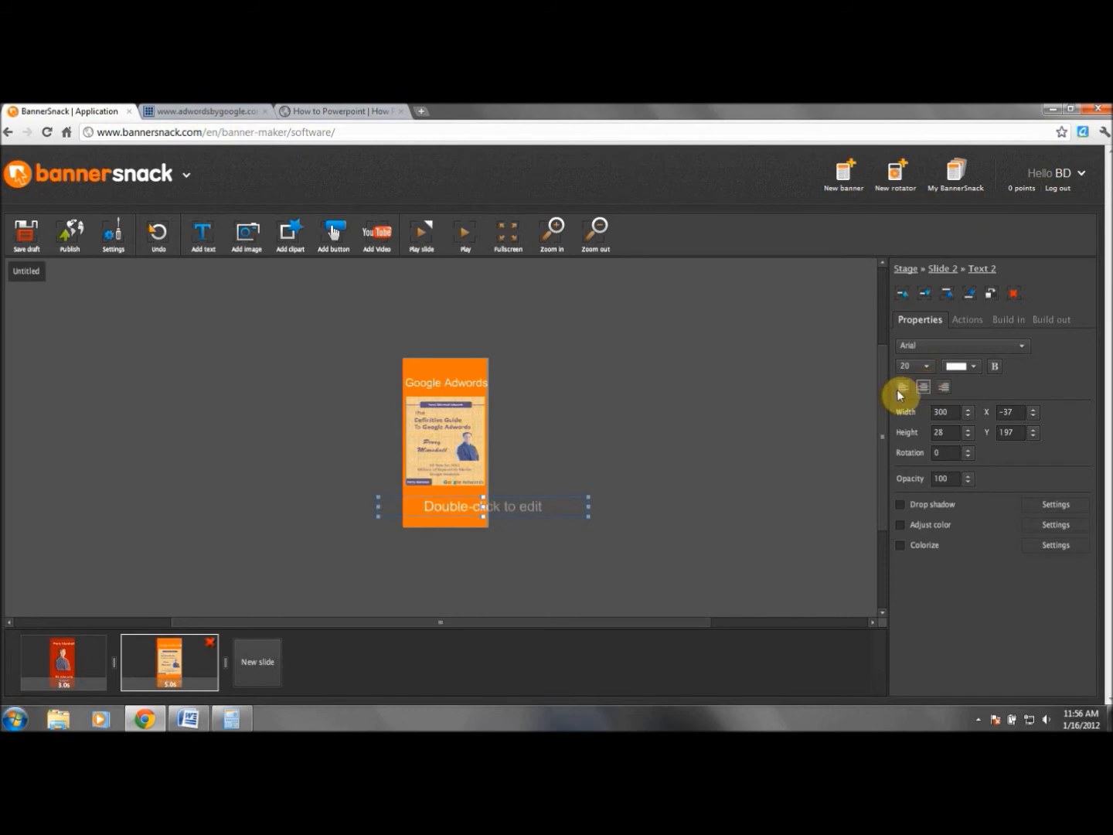
left_click_drag(1035, 417, 1034, 415)
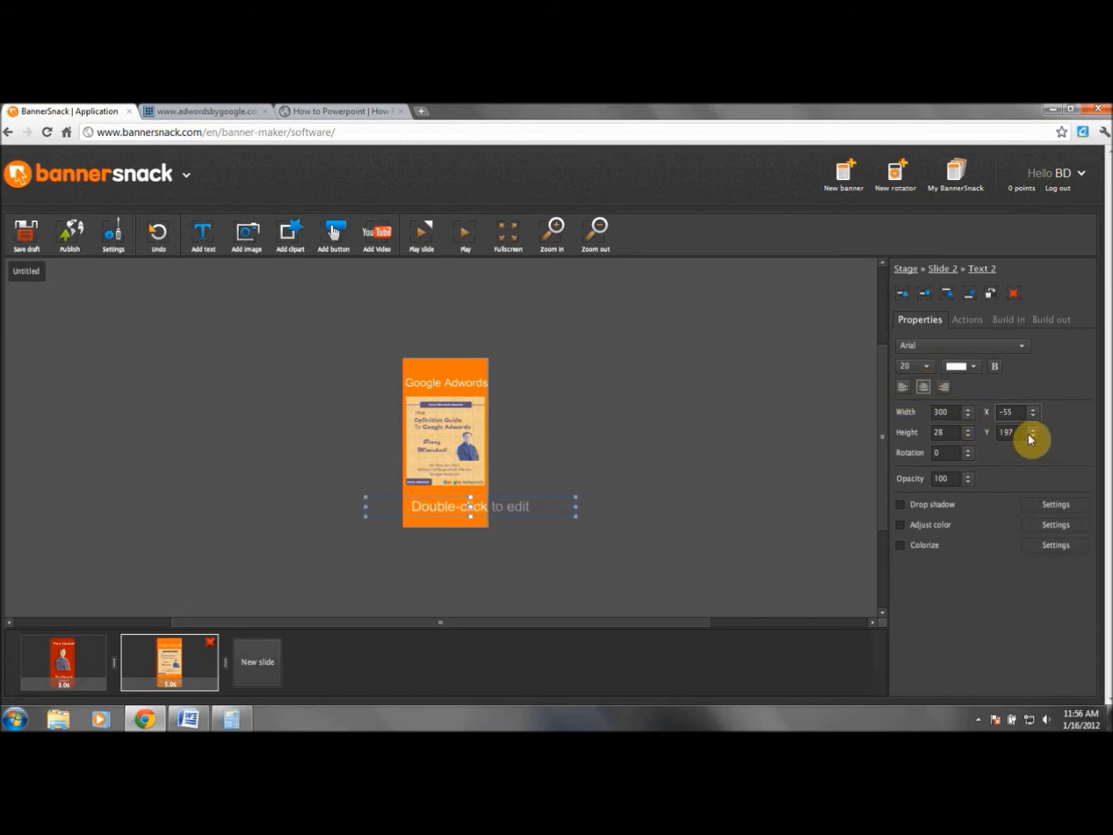
left_click_drag(1035, 415, 1035, 415)
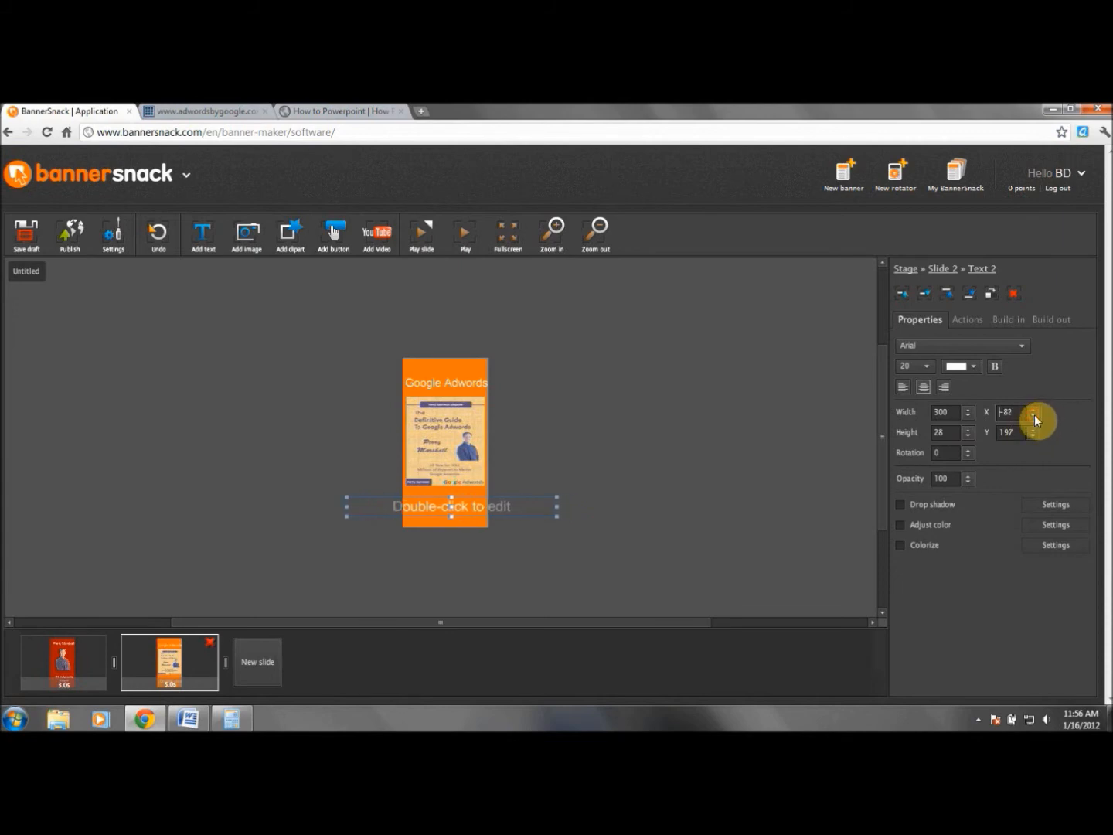
- Set the lower text field's font size to 16 and open its text for editing
left_click(924, 366)
left_click(912, 395)
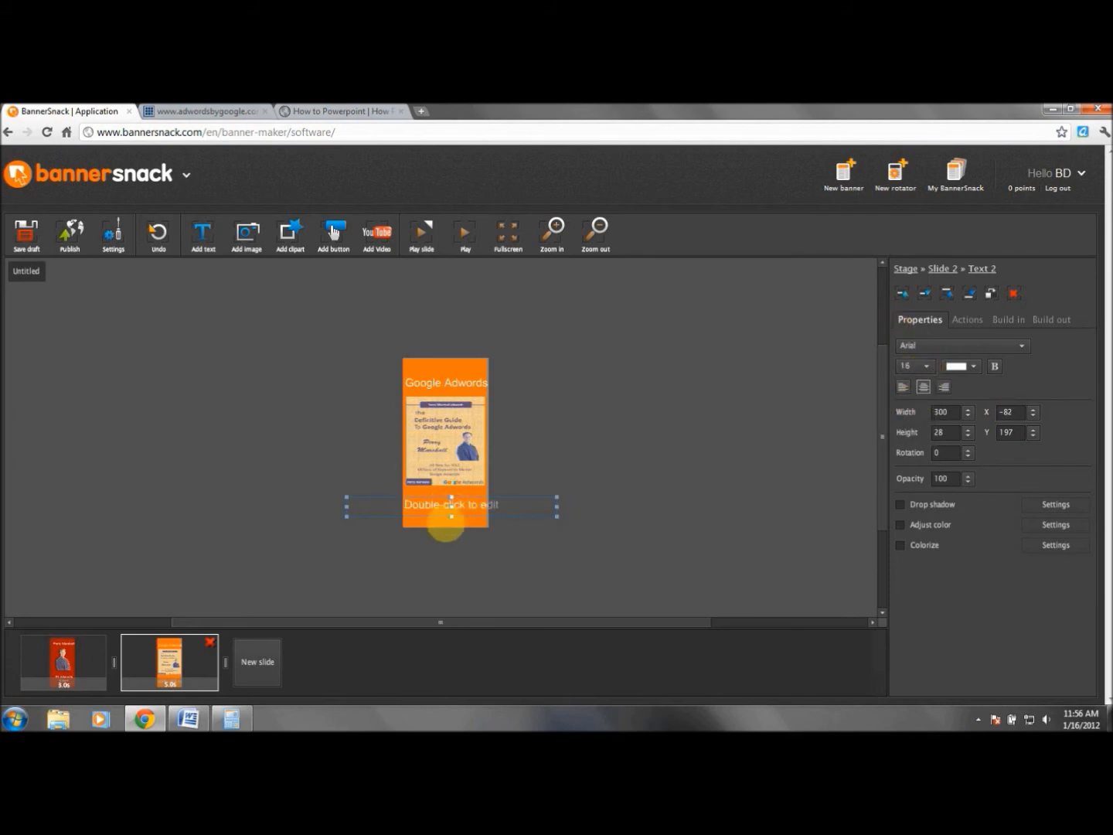
double_click(410, 505)
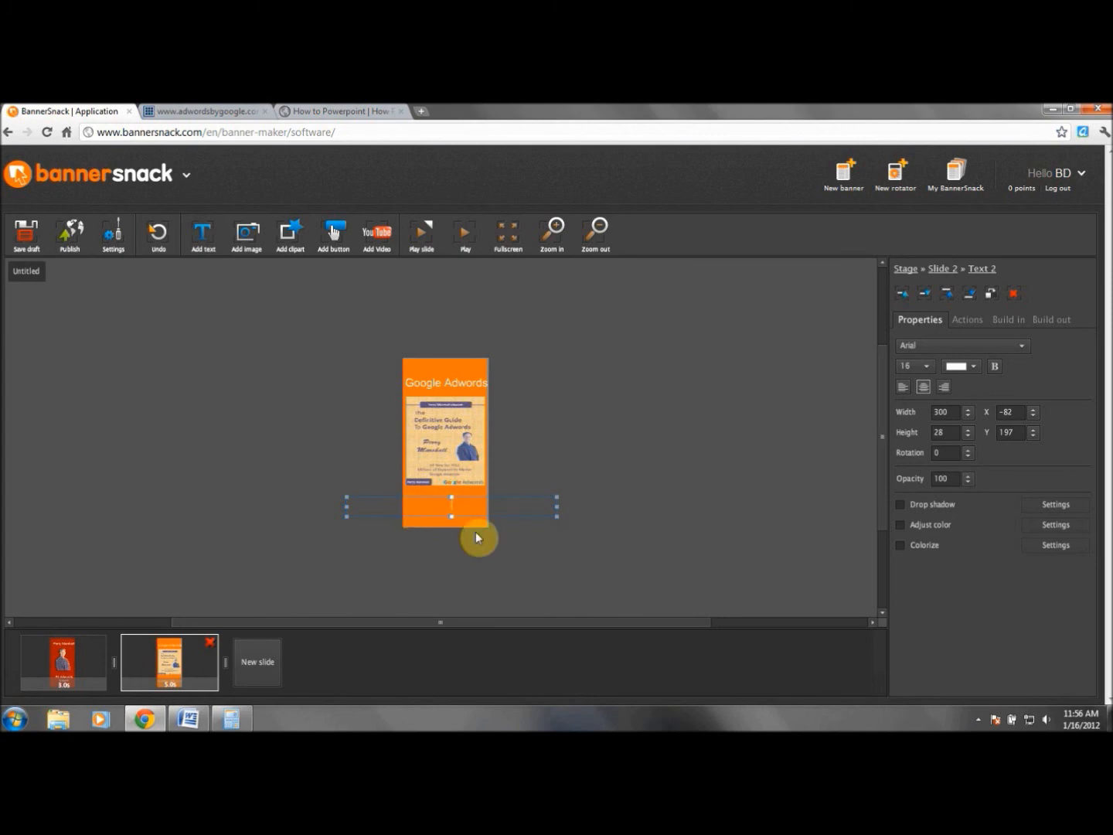